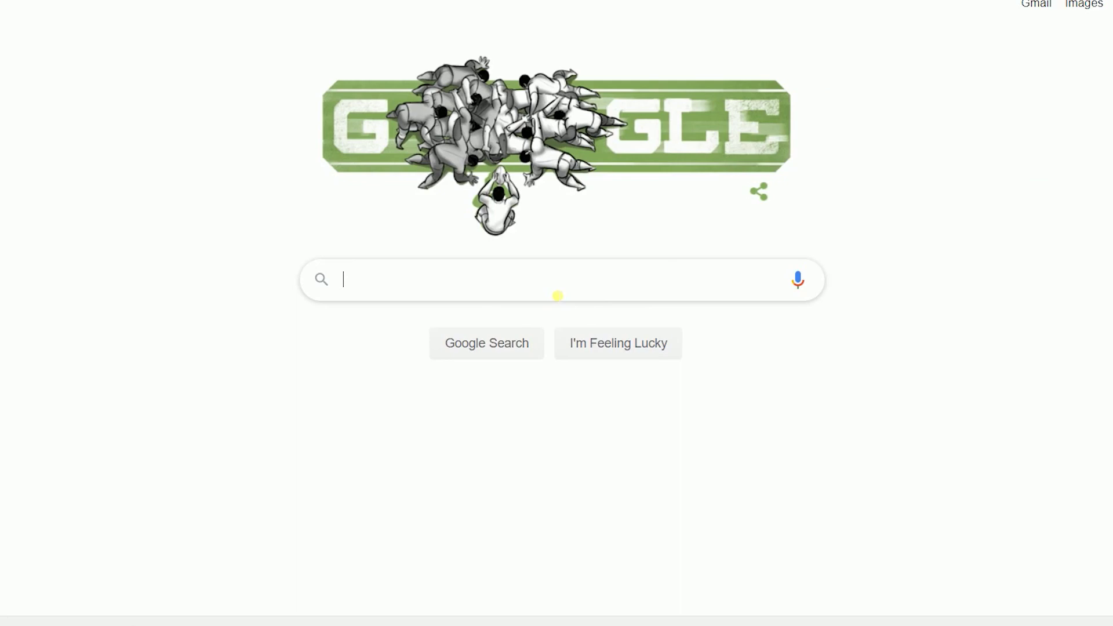
Search Google for 'travel'
{"action": "left_click", "coordinate": [557, 296]}
{"action": "type", "text": "travel"}
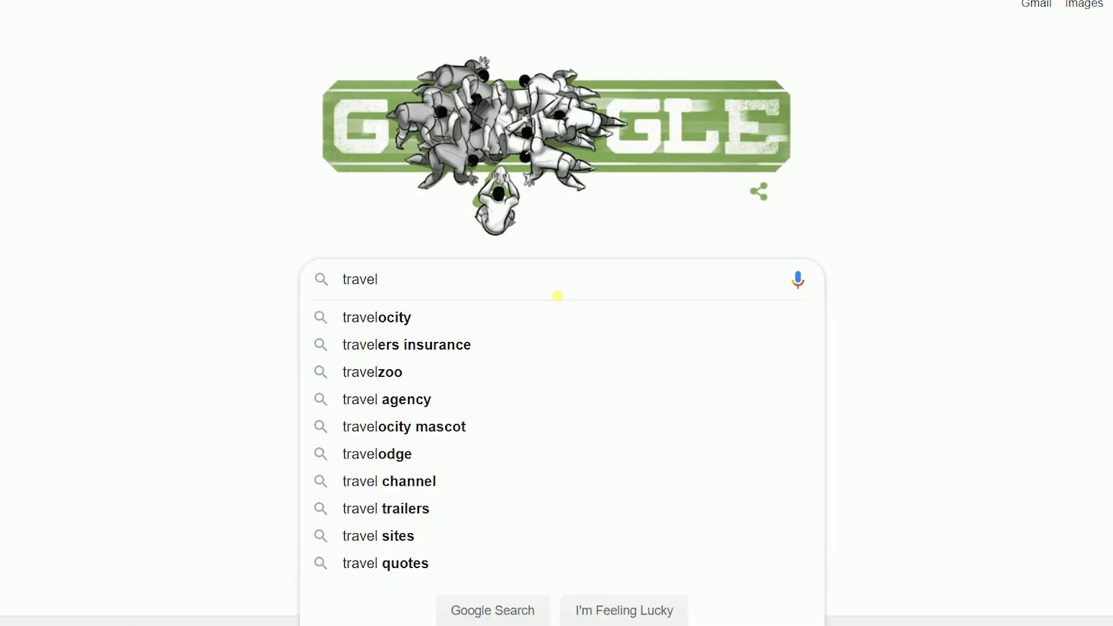
{"action": "key", "text": "Return"}
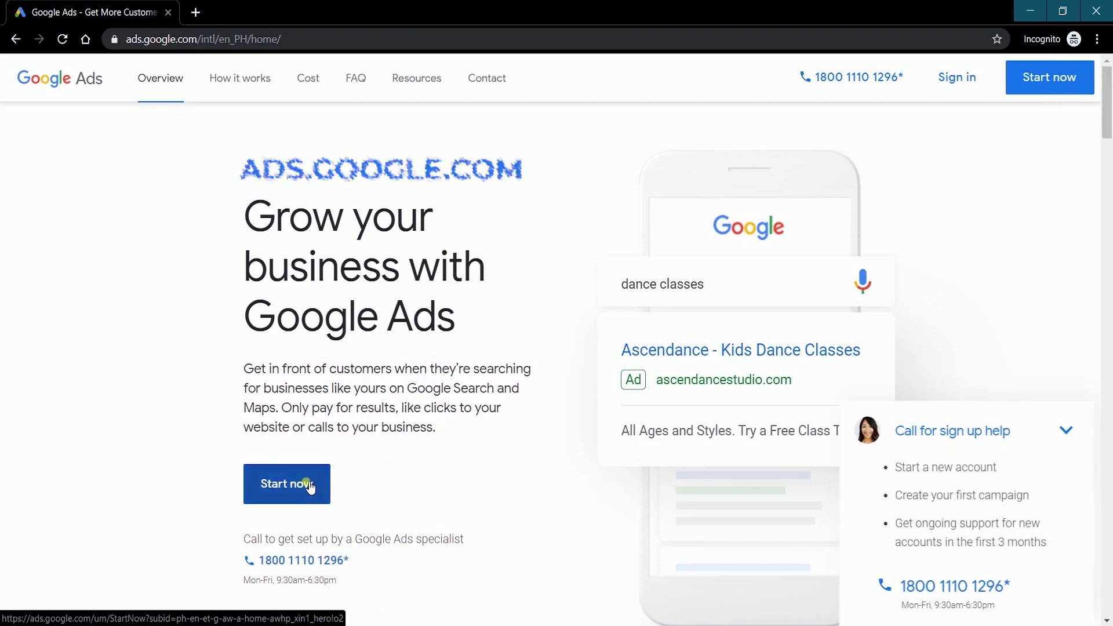
Start the Google Ads sign-up and sign in with the account's e-mail address and password
{"action": "left_click", "coordinate": [1042, 82]}
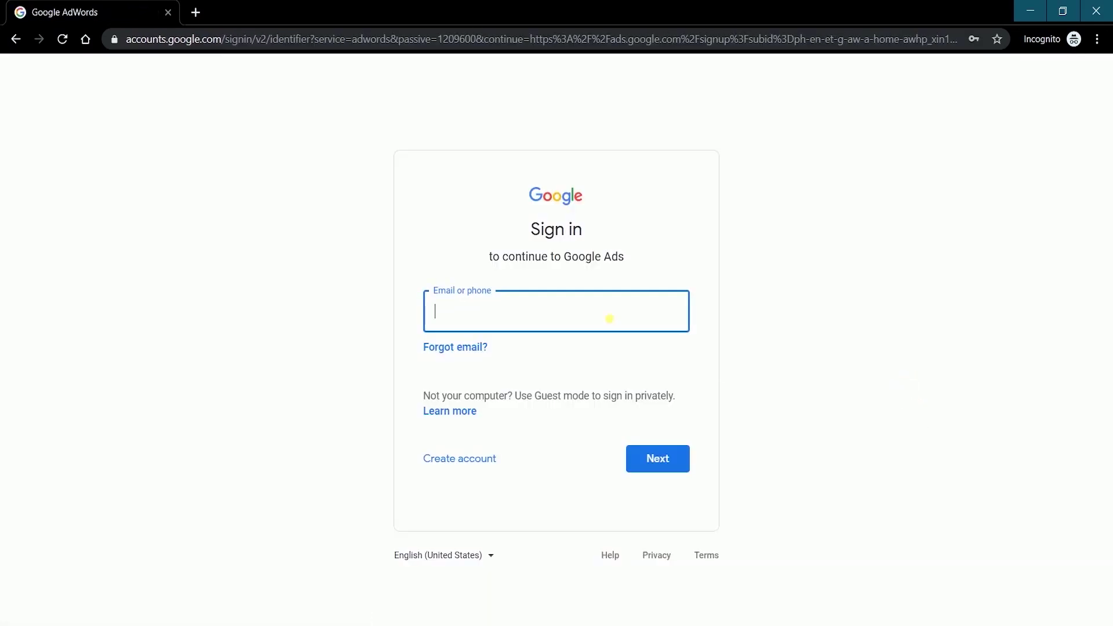
{"action": "key", "text": "ctrl+v"}
{"action": "left_click", "coordinate": [784, 392]}
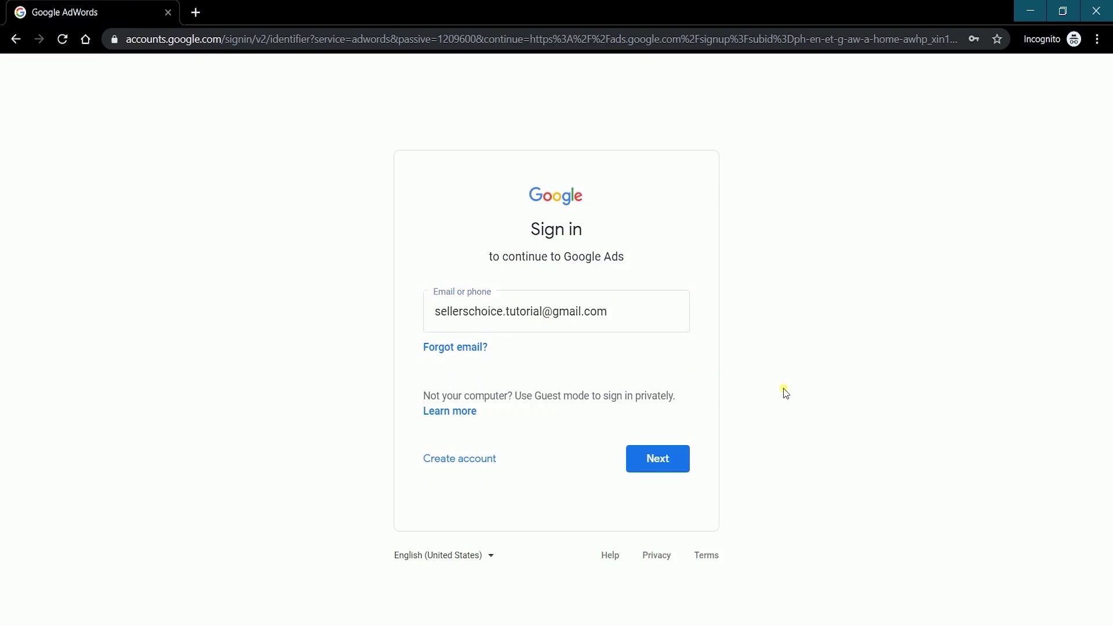
{"action": "left_click", "coordinate": [672, 467]}
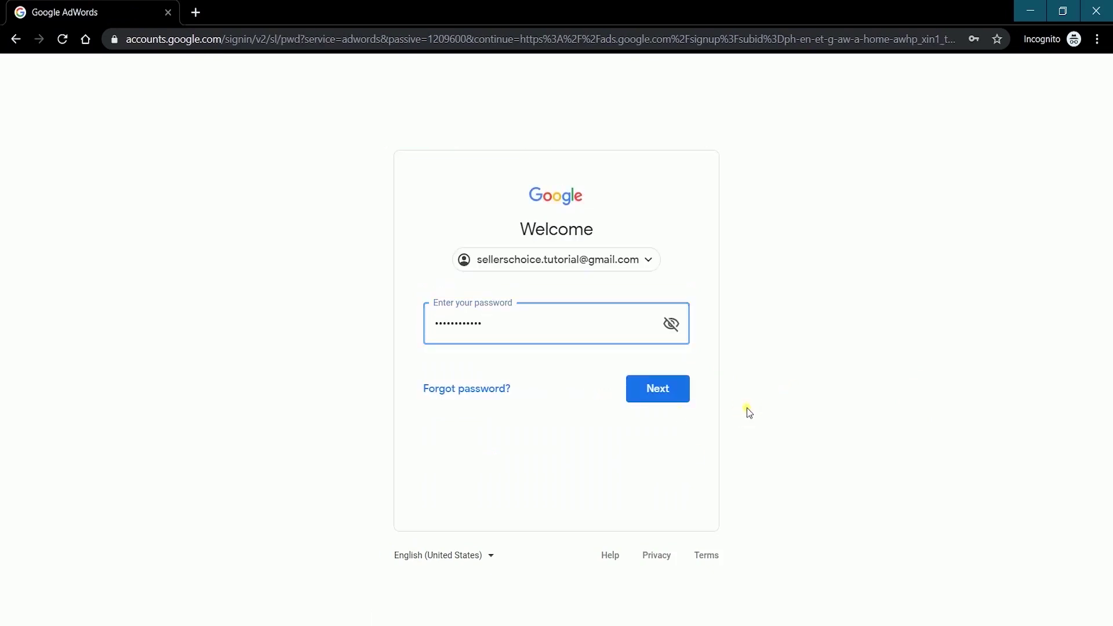
{"action": "left_click", "coordinate": [661, 393]}
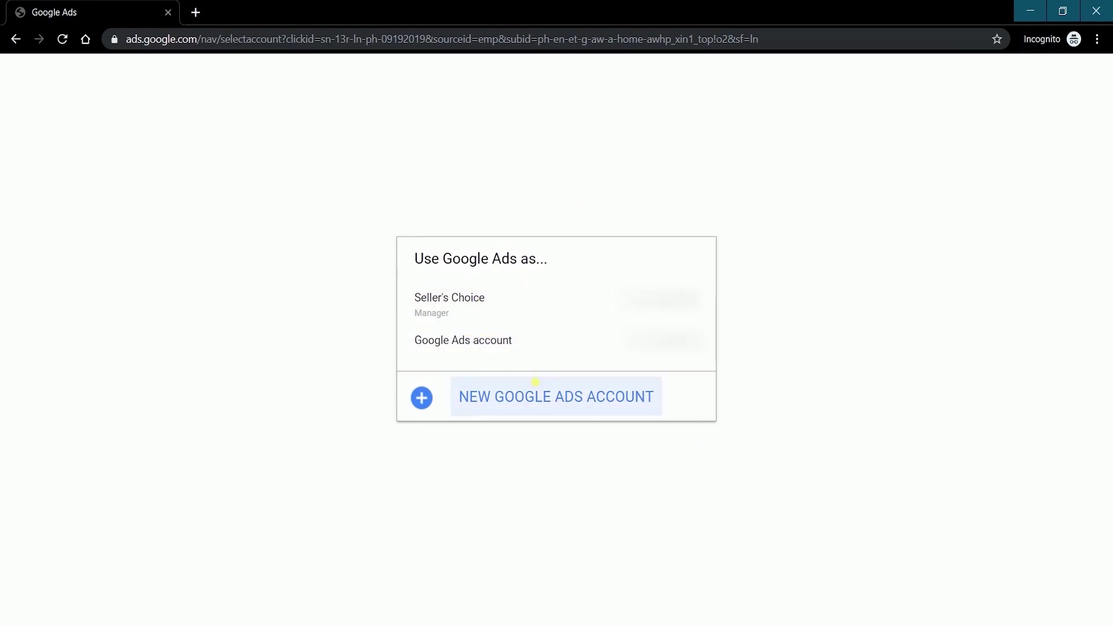
Create a new Google Ads account, browse the goal cards, and switch to experienced-advertiser setup
{"action": "left_click", "coordinate": [531, 404]}
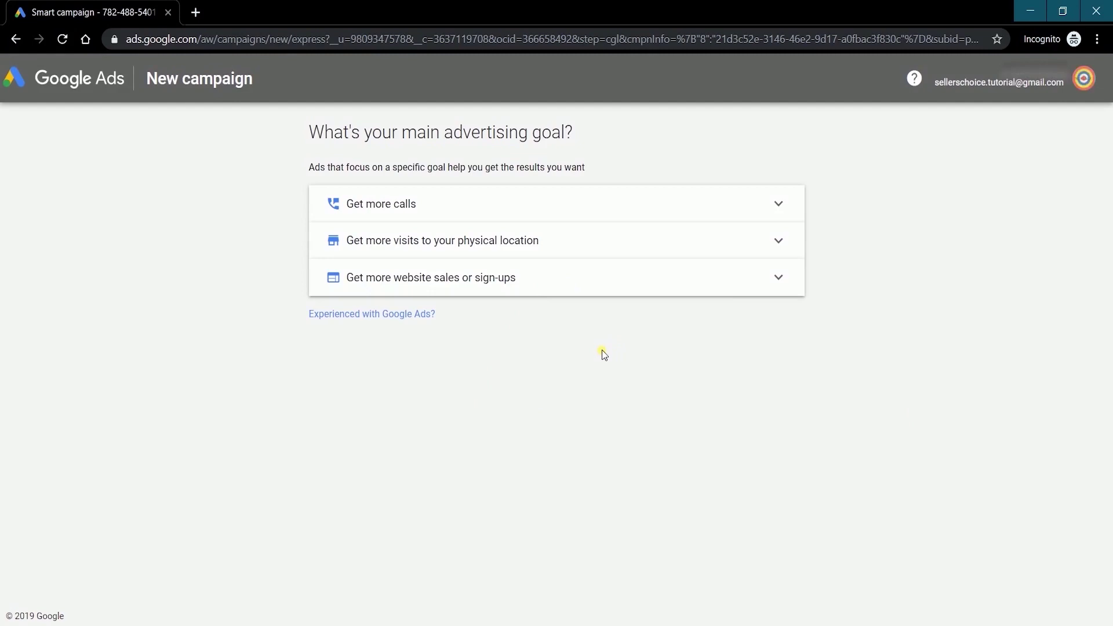
{"action": "left_click", "coordinate": [610, 288]}
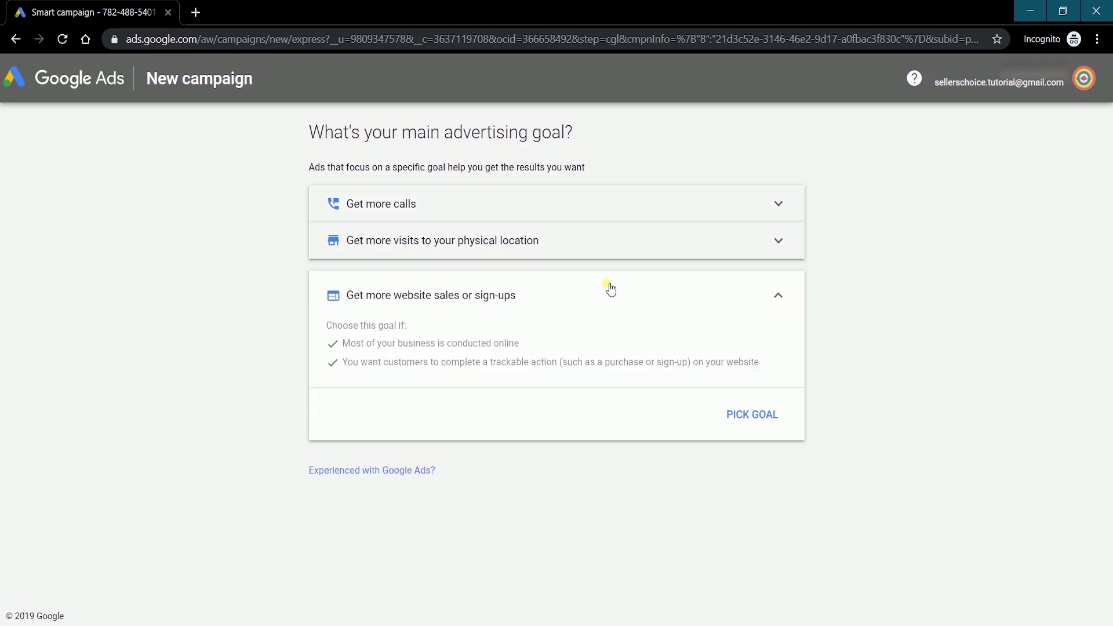
{"action": "left_click", "coordinate": [612, 249]}
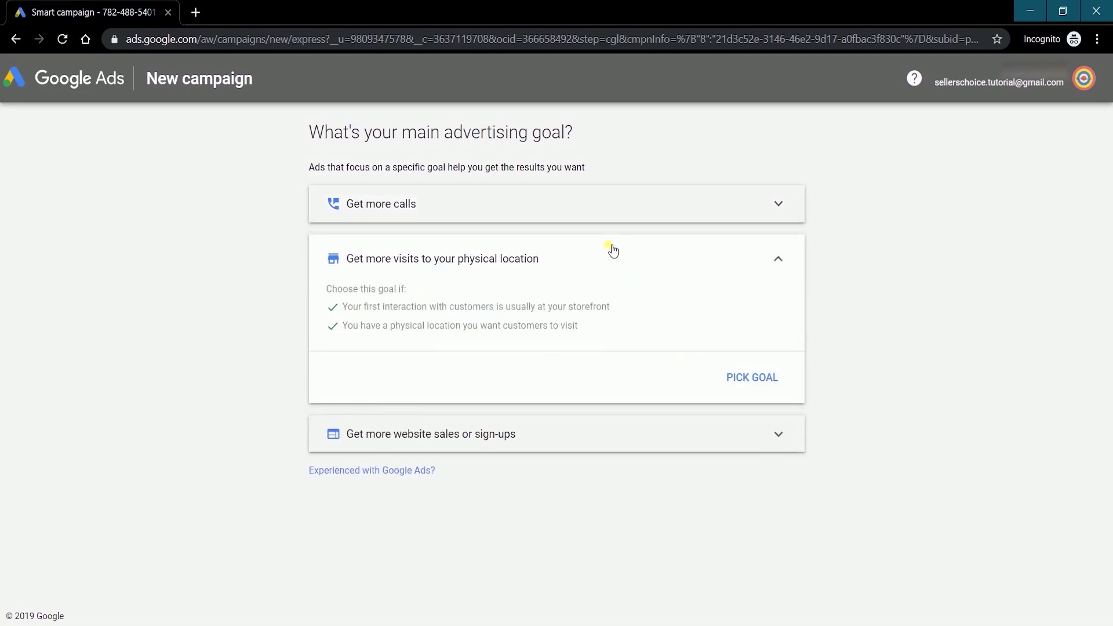
{"action": "left_click", "coordinate": [613, 251]}
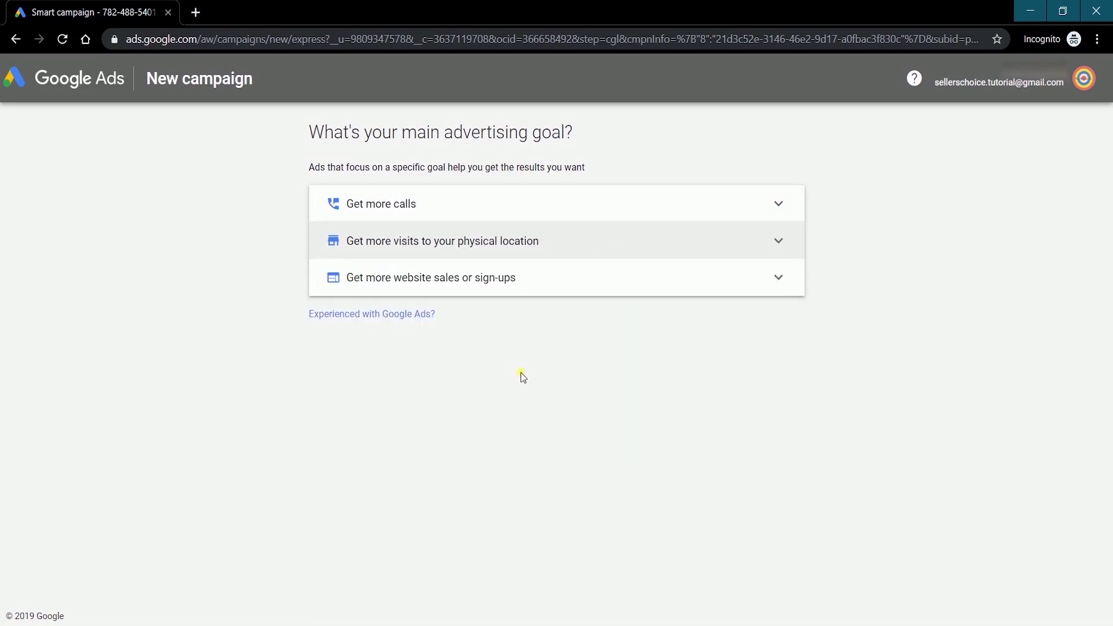
{"action": "left_click", "coordinate": [361, 318]}
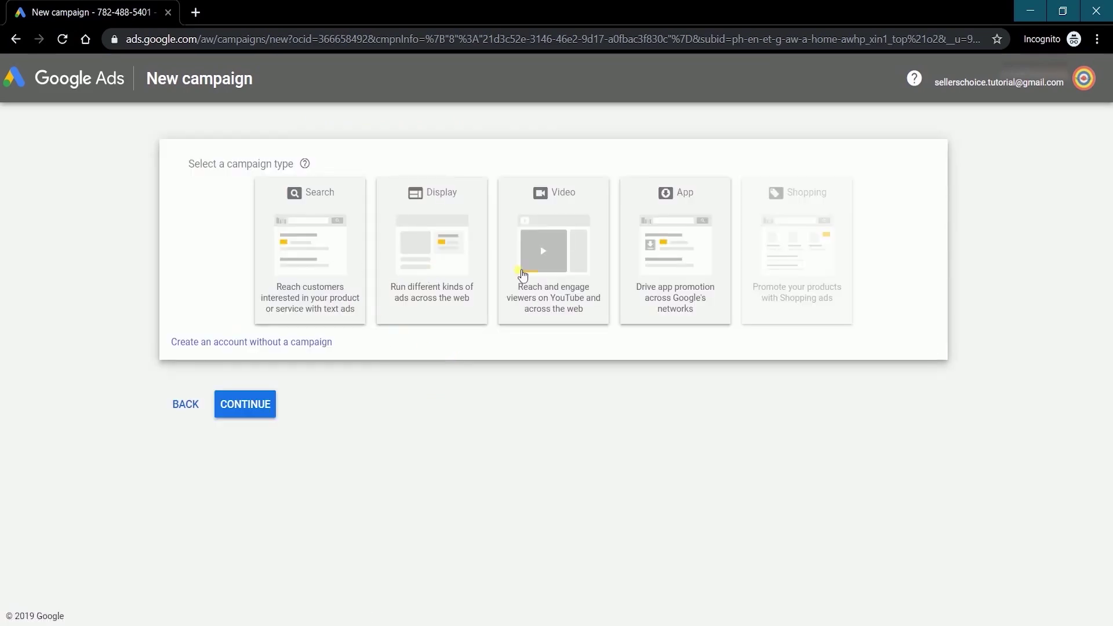
Skip the unavailable Shopping type and continue with a Search campaign created without a goal
{"action": "left_click", "coordinate": [848, 259]}
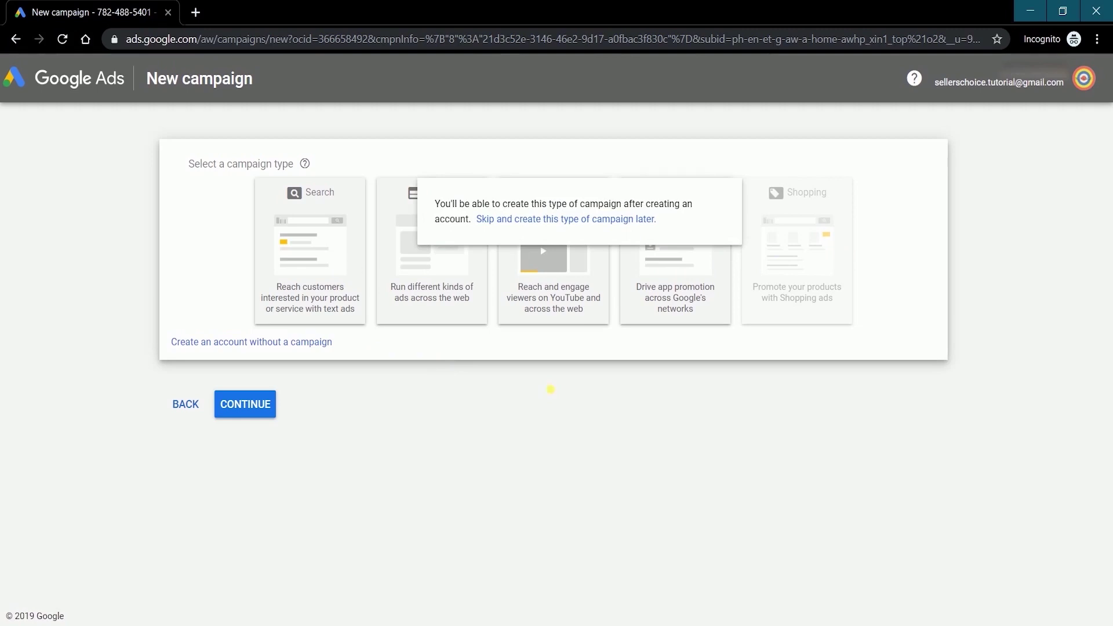
{"action": "left_click", "coordinate": [582, 427]}
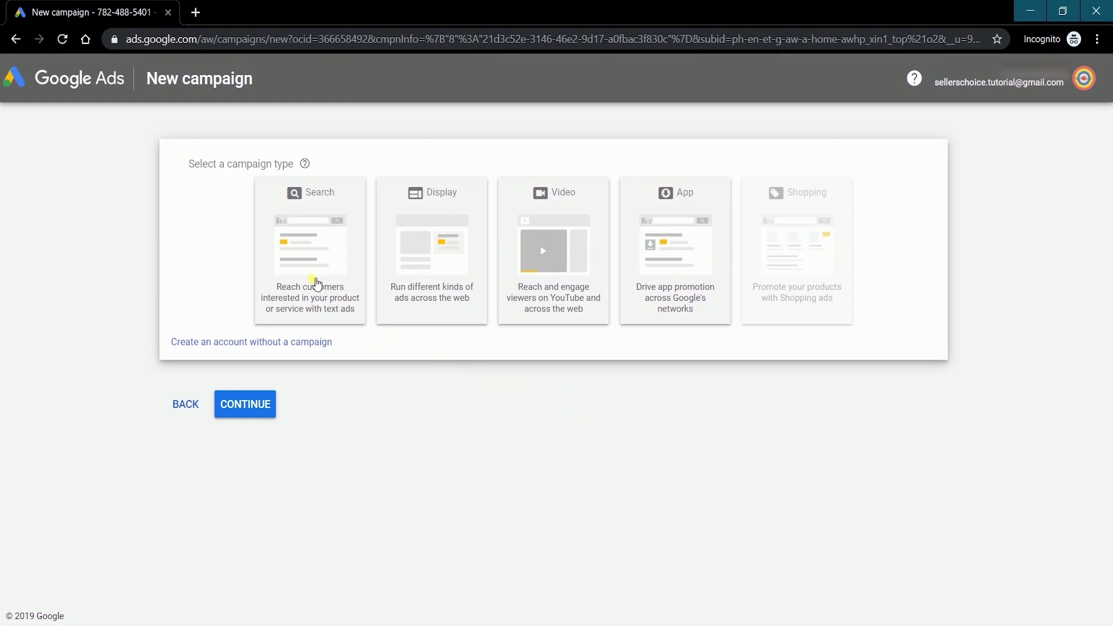
{"action": "left_click", "coordinate": [321, 259]}
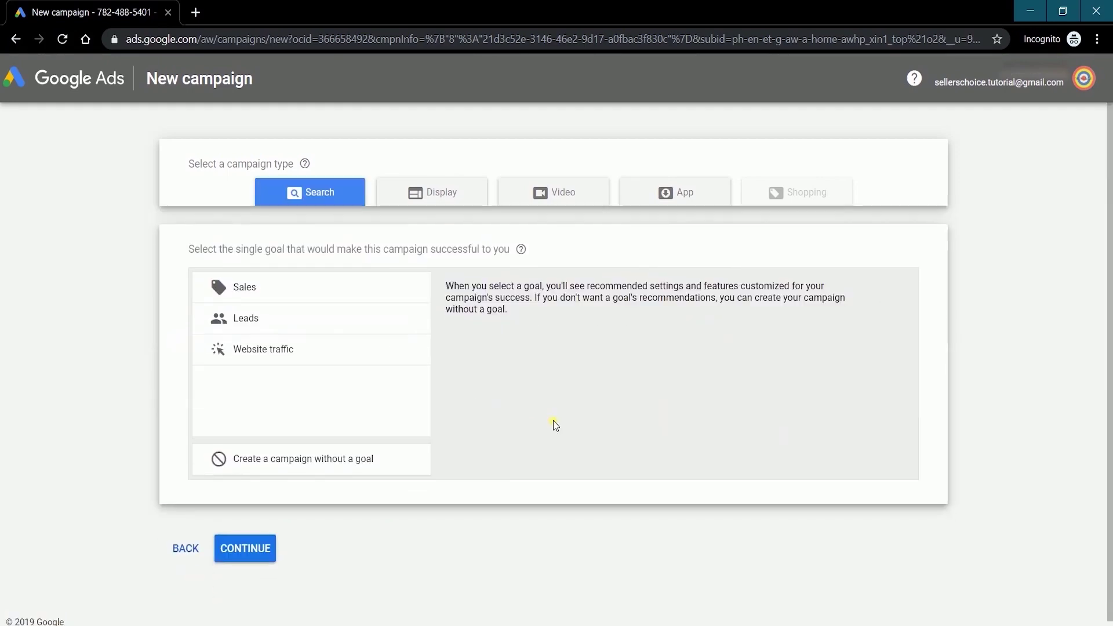
{"action": "left_click", "coordinate": [244, 174]}
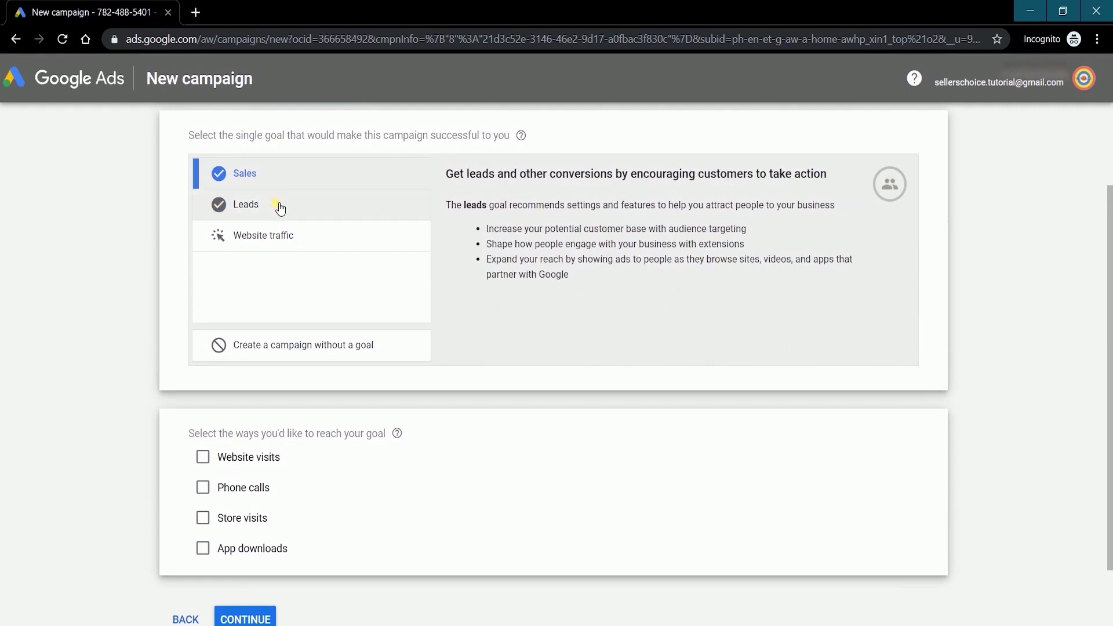
{"action": "left_click", "coordinate": [280, 208]}
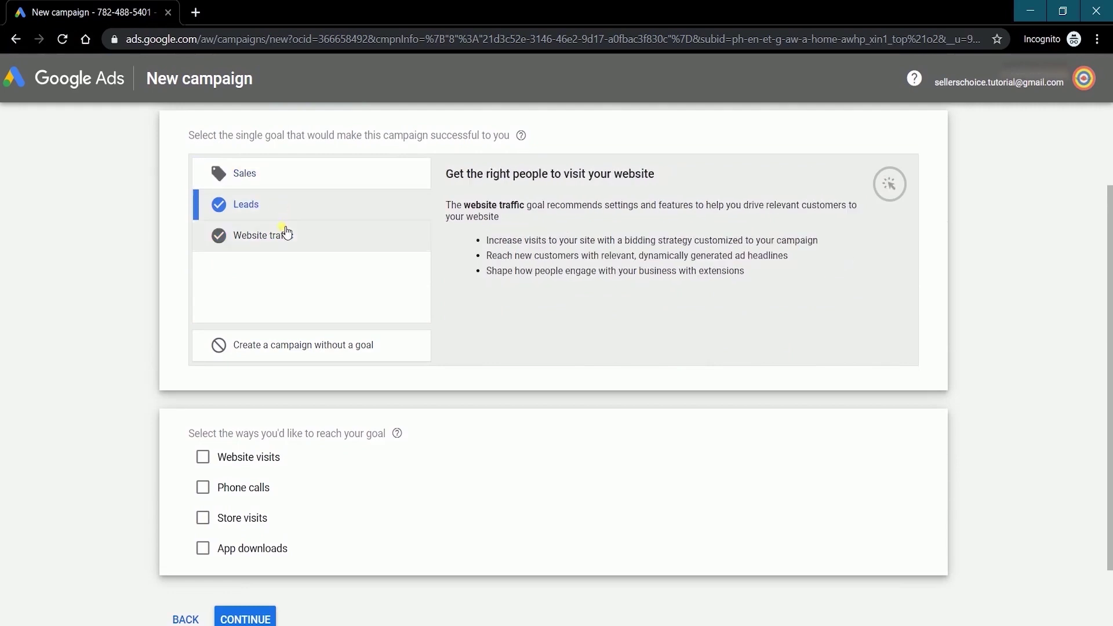
{"action": "left_click", "coordinate": [285, 234]}
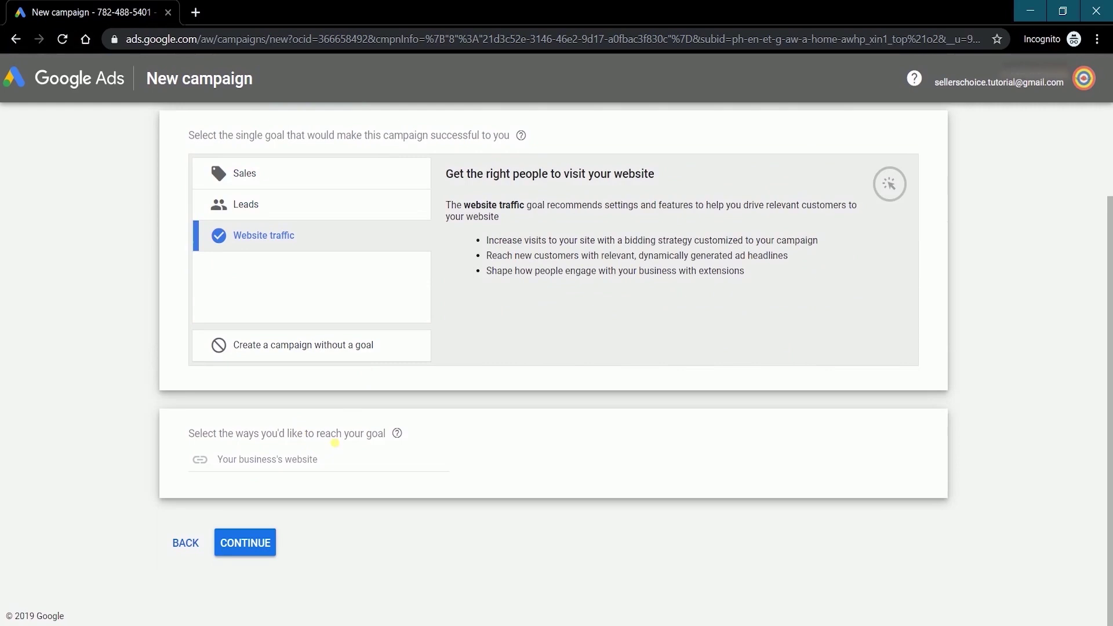
{"action": "left_click", "coordinate": [323, 189]}
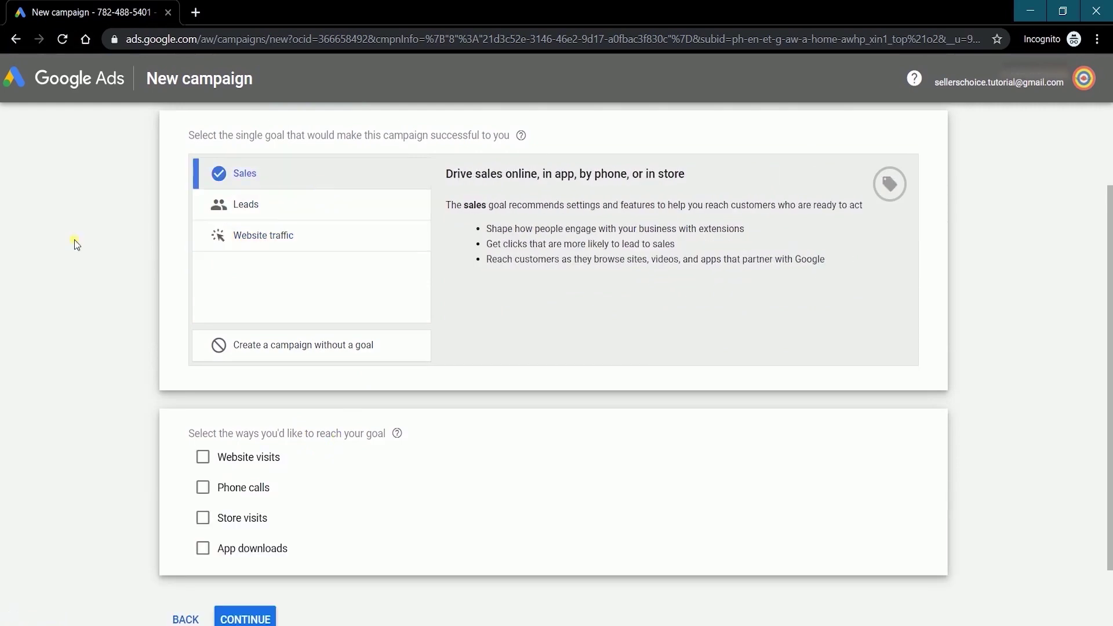
{"action": "scroll", "coordinate": [302, 323], "scroll_direction": "down", "scroll_amount": 2}
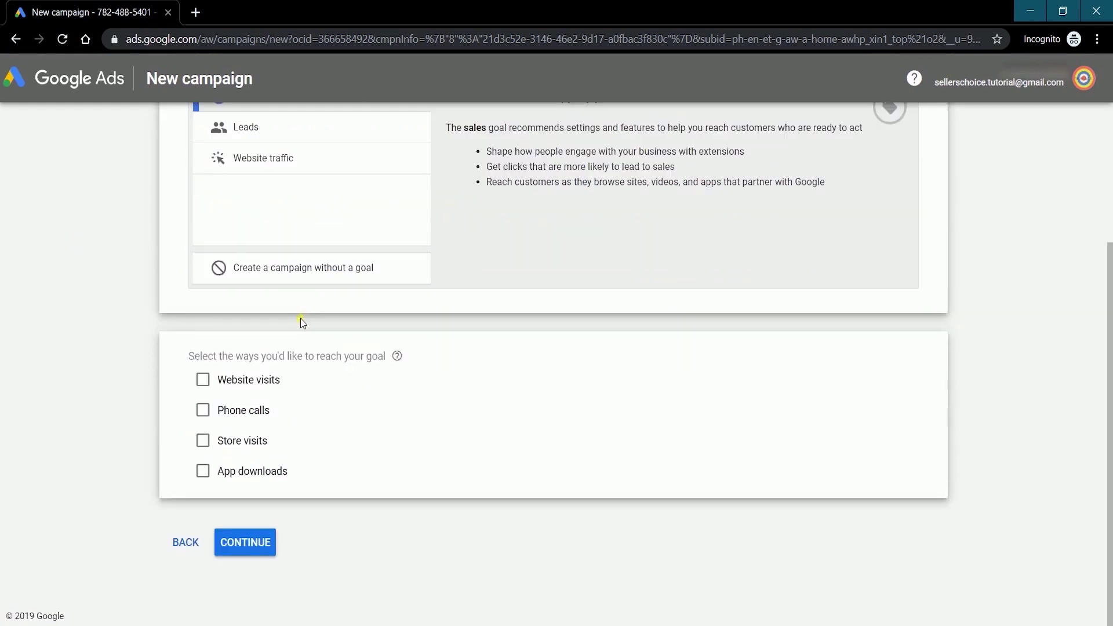
{"action": "left_click", "coordinate": [264, 267]}
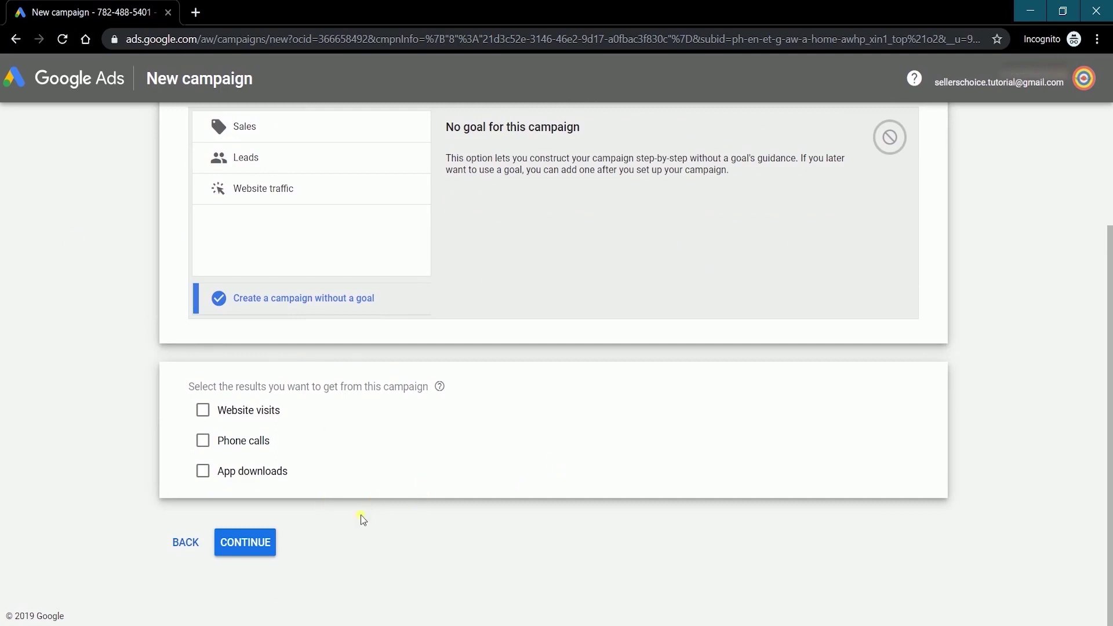
{"action": "left_click", "coordinate": [245, 543]}
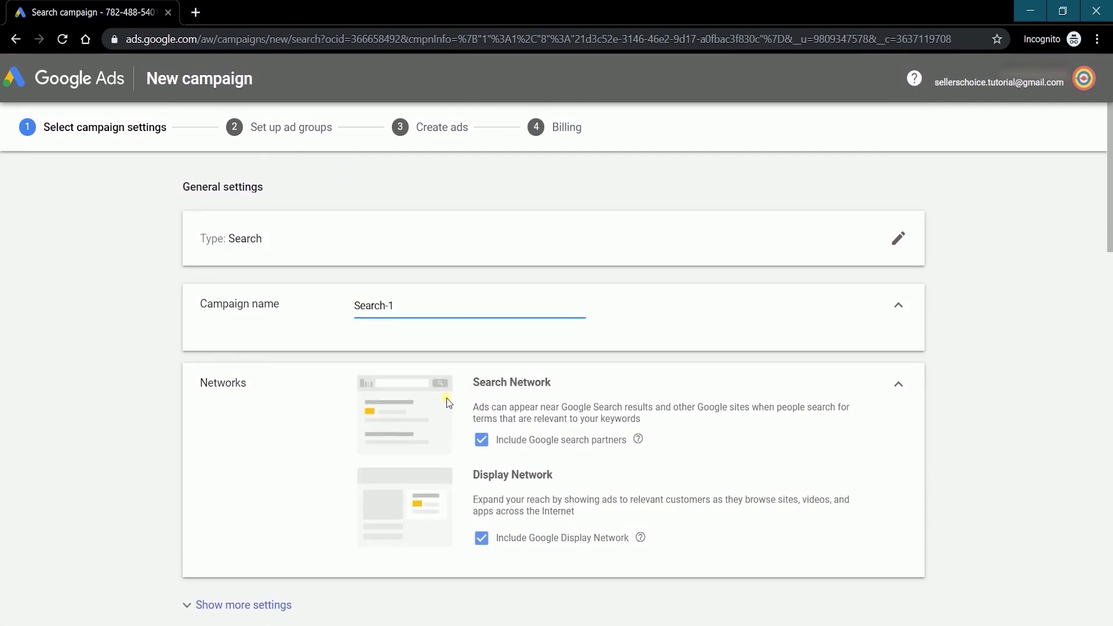
Rename the campaign 'Search 1' and review its Networks, Locations and Languages settings
{"action": "key", "text": "ctrl+a"}
{"action": "type", "text": "Search 1"}
{"action": "left_click", "coordinate": [240, 315]}
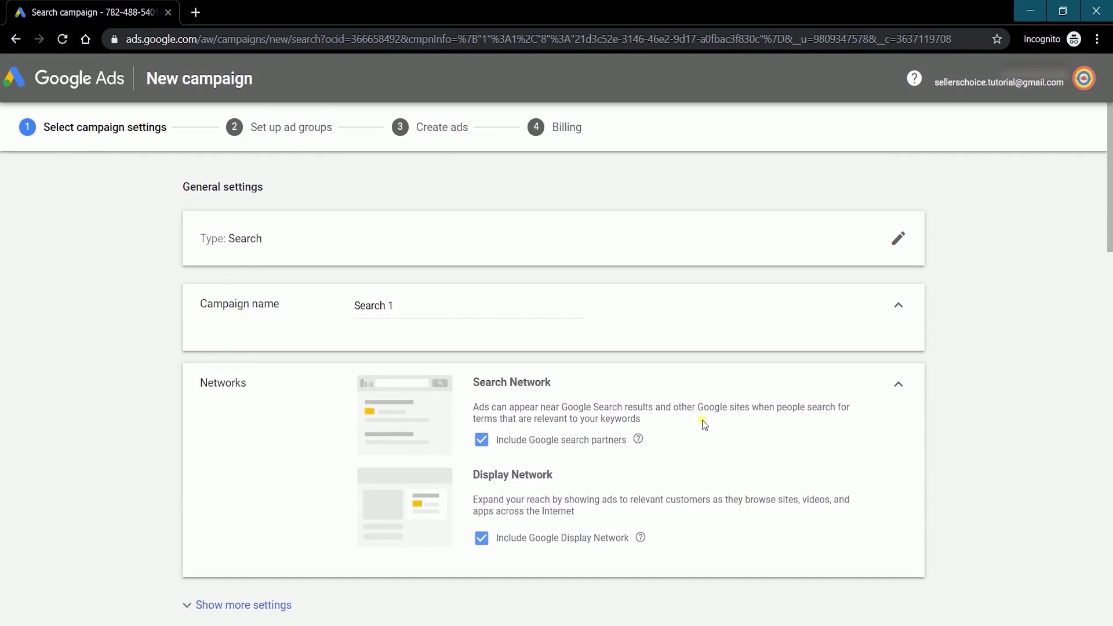
{"action": "scroll", "coordinate": [831, 435], "scroll_direction": "down", "scroll_amount": 2}
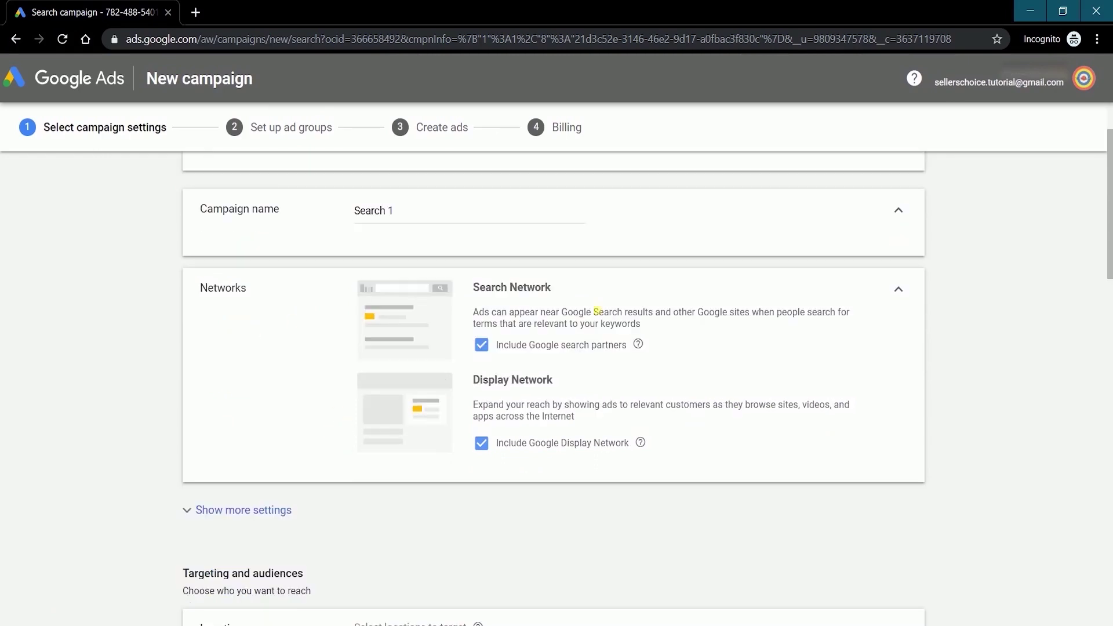
{"action": "scroll", "coordinate": [268, 510], "scroll_direction": "down", "scroll_amount": 5}
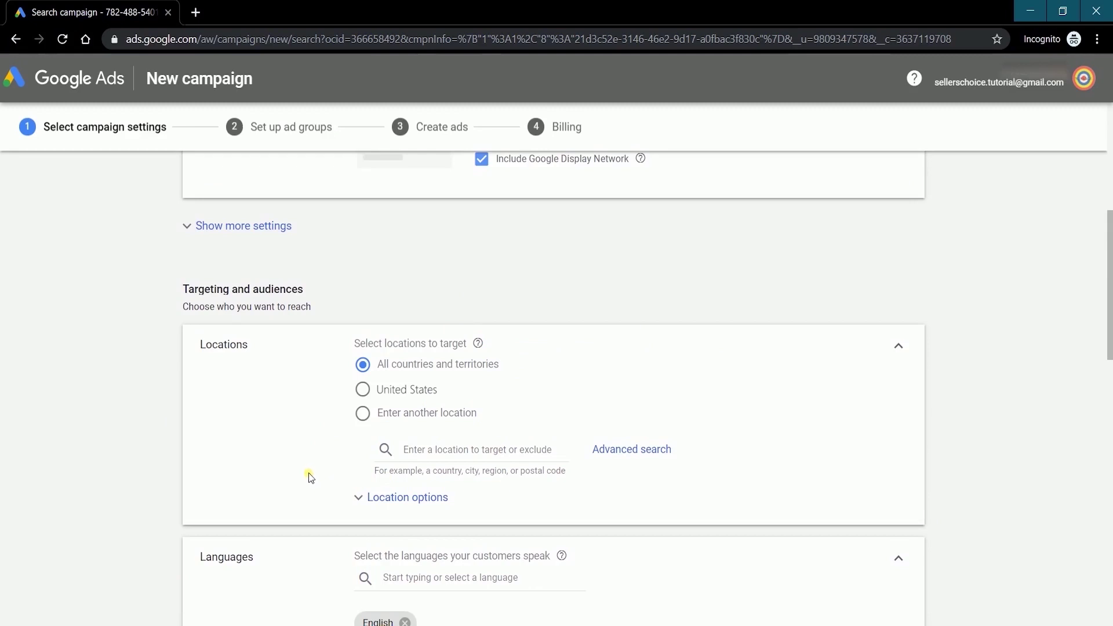
{"action": "scroll", "coordinate": [299, 473], "scroll_direction": "down", "scroll_amount": 2}
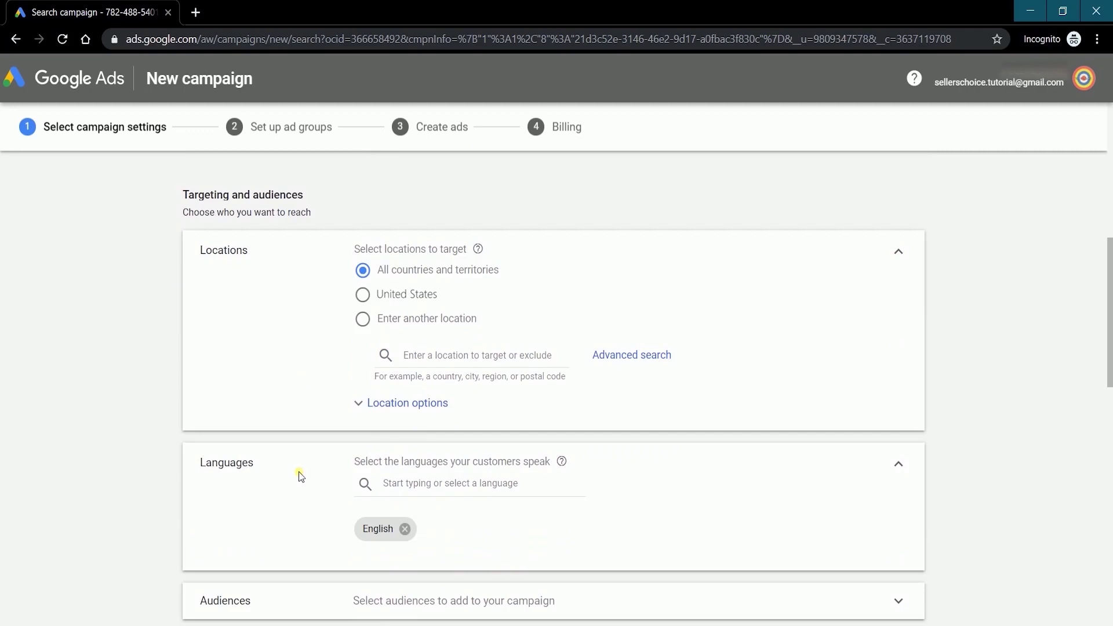
{"action": "scroll", "coordinate": [1005, 368], "scroll_direction": "down", "scroll_amount": 5}
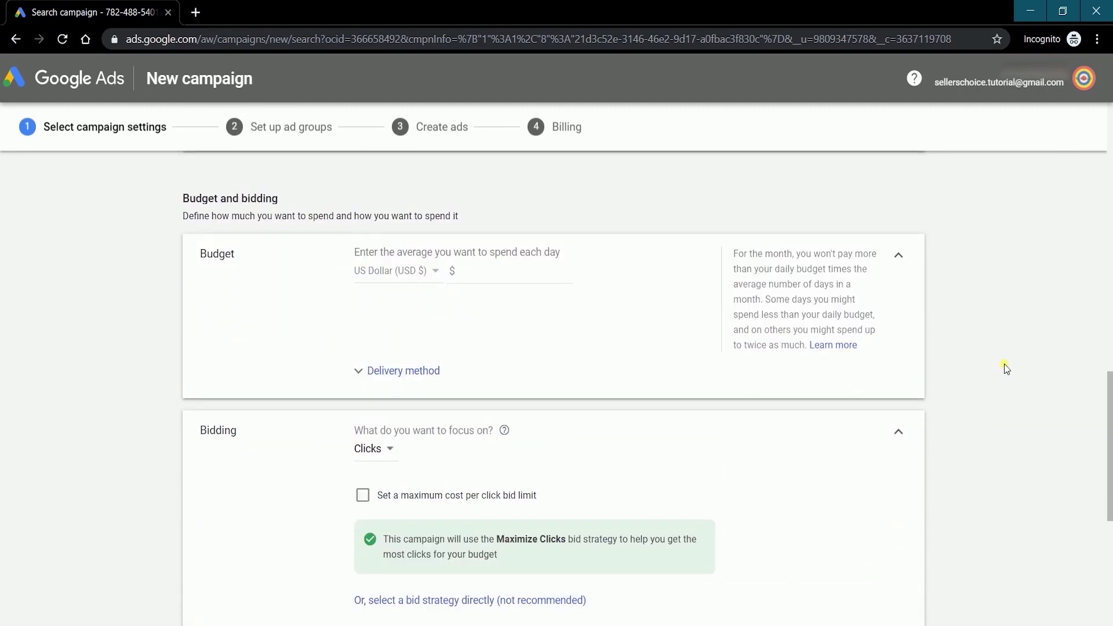
Enter a daily budget of 1 and save the campaign settings
{"action": "scroll", "coordinate": [985, 371], "scroll_direction": "up", "scroll_amount": 1}
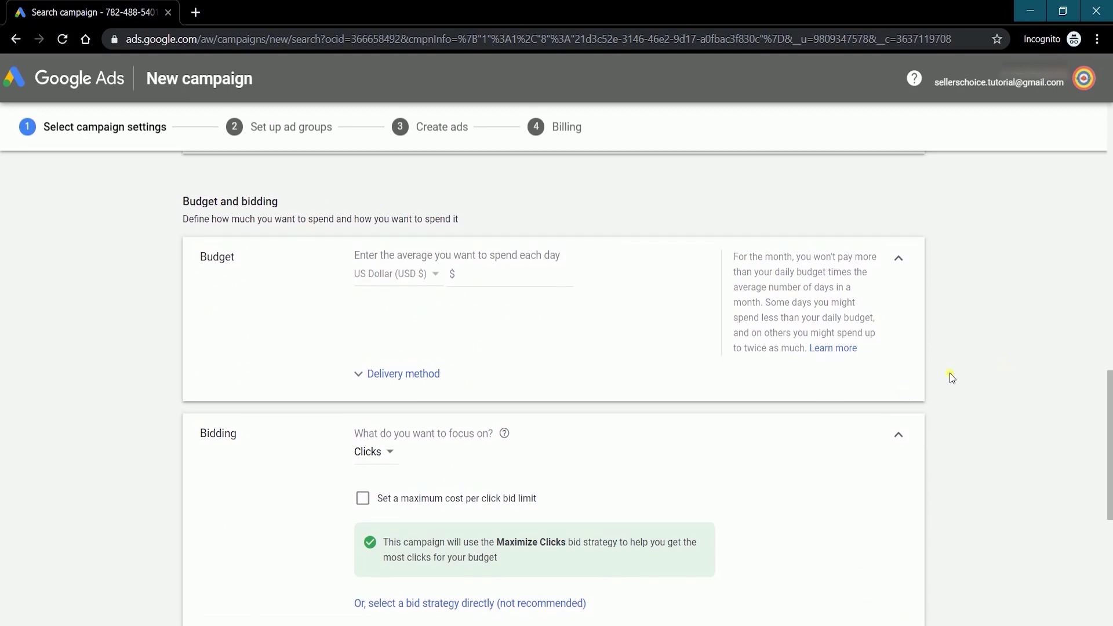
{"action": "scroll", "coordinate": [637, 399], "scroll_direction": "up", "scroll_amount": 1}
{"action": "type", "text": "1"}
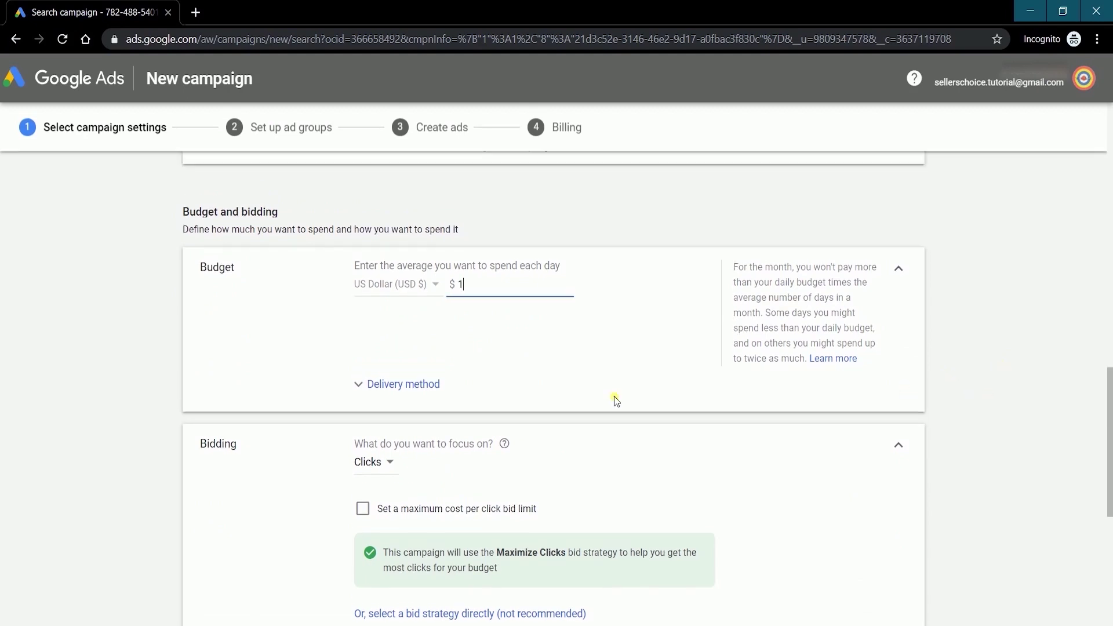
{"action": "left_click", "coordinate": [616, 400]}
{"action": "scroll", "coordinate": [619, 376], "scroll_direction": "down", "scroll_amount": 1}
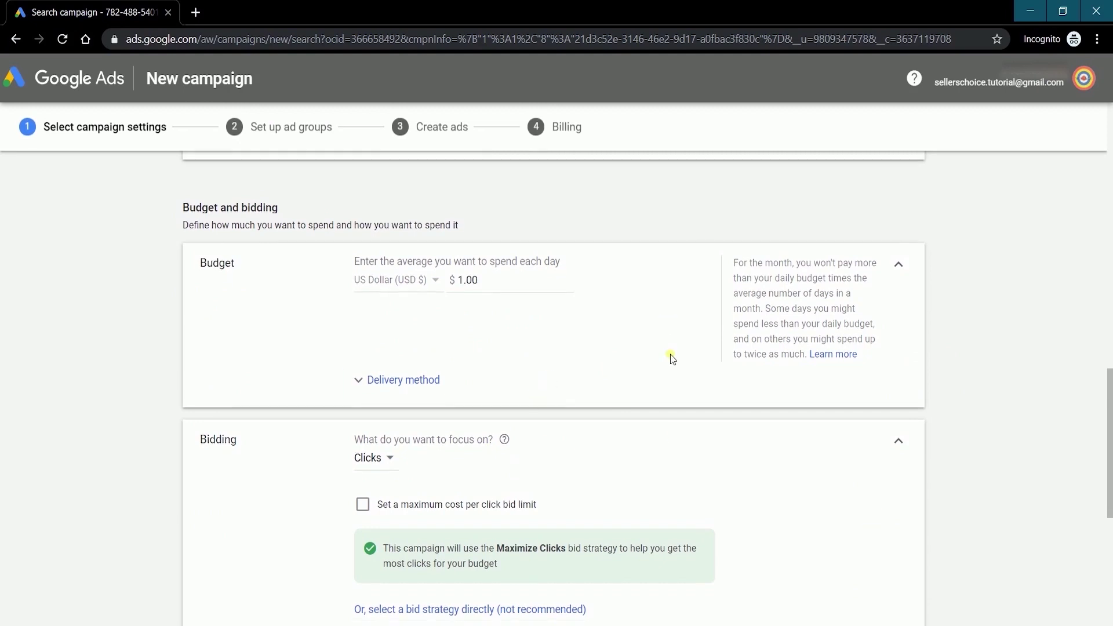
{"action": "scroll", "coordinate": [672, 358], "scroll_direction": "down", "scroll_amount": 3}
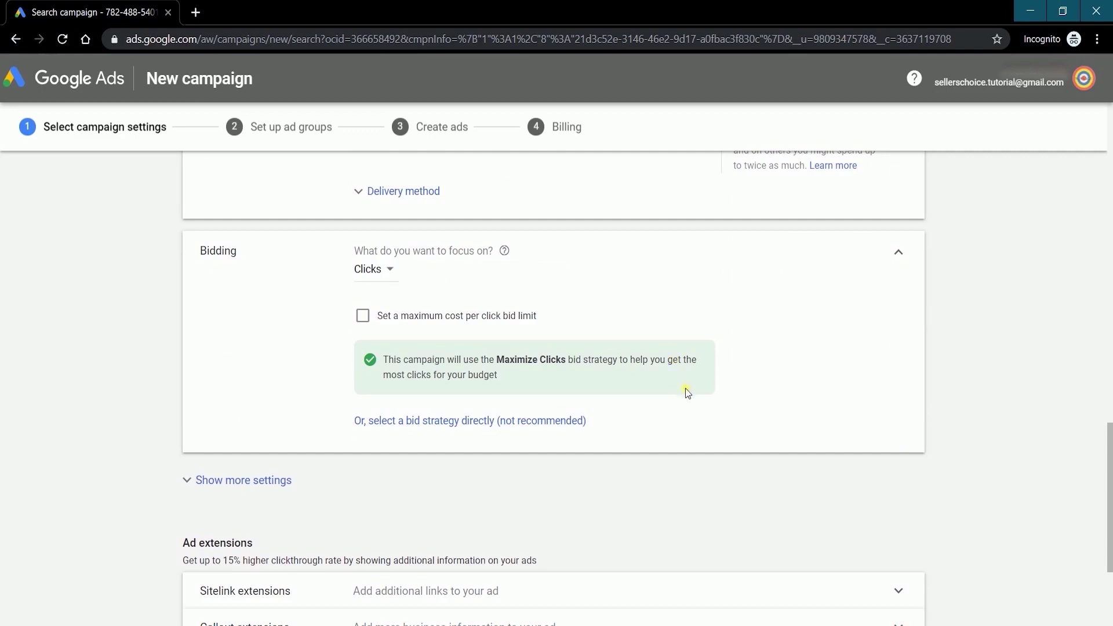
{"action": "scroll", "coordinate": [687, 392], "scroll_direction": "down", "scroll_amount": 3}
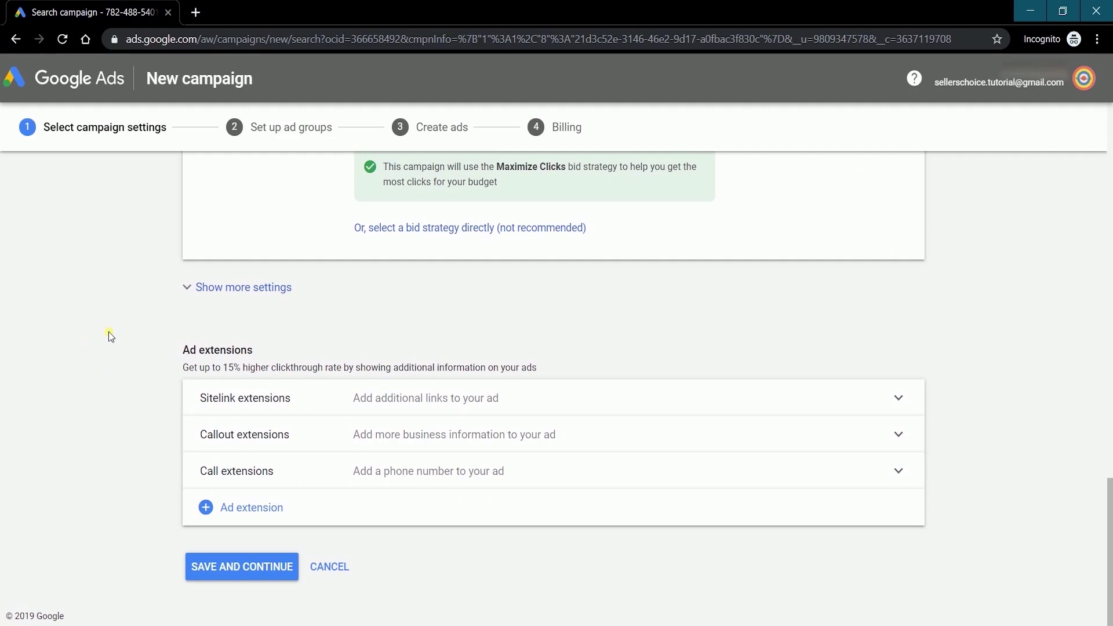
{"action": "left_click", "coordinate": [245, 568]}
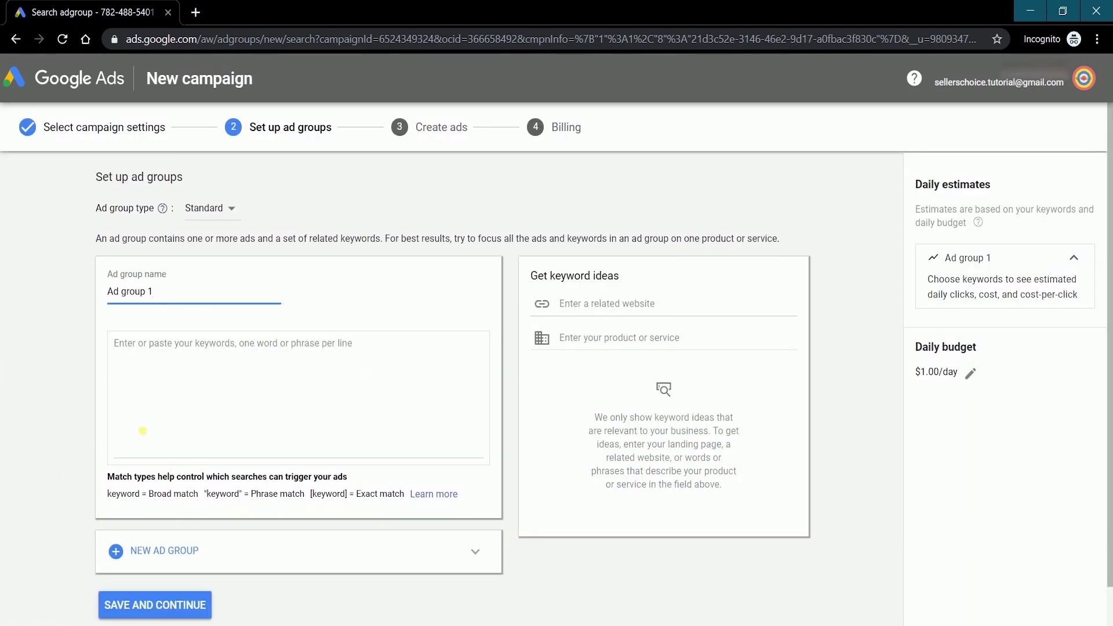
Get keyword ideas for Ad group 1 from the website sellerschoice.digital
{"action": "left_click", "coordinate": [771, 586]}
{"action": "left_click", "coordinate": [617, 310]}
{"action": "type", "text": "seller"}
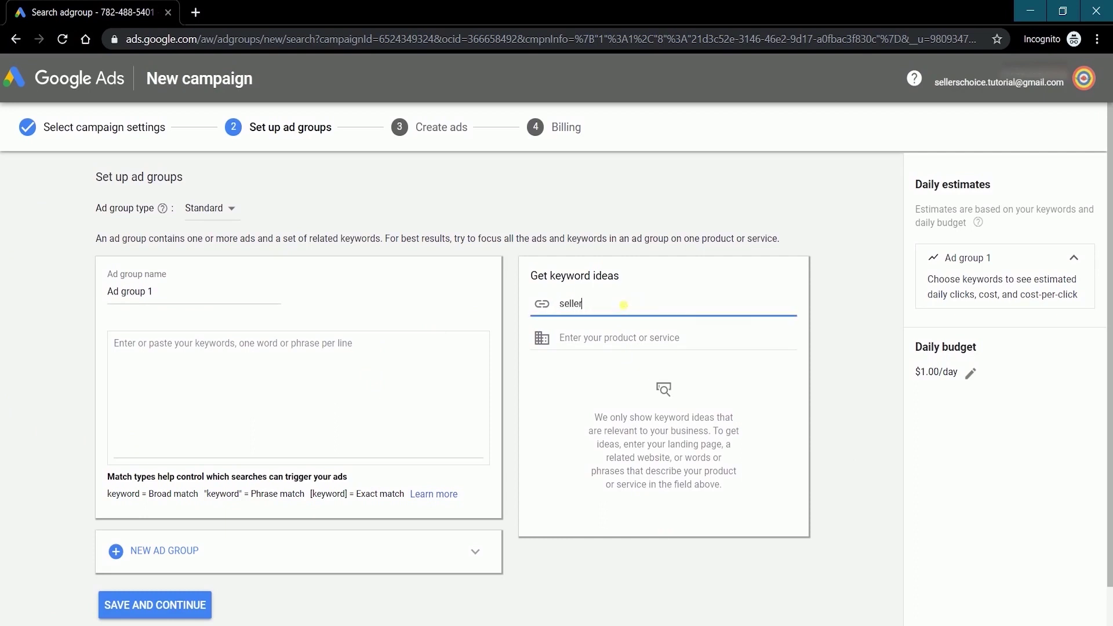
{"action": "type", "text": "schoice.digital"}
{"action": "key", "text": "Return"}
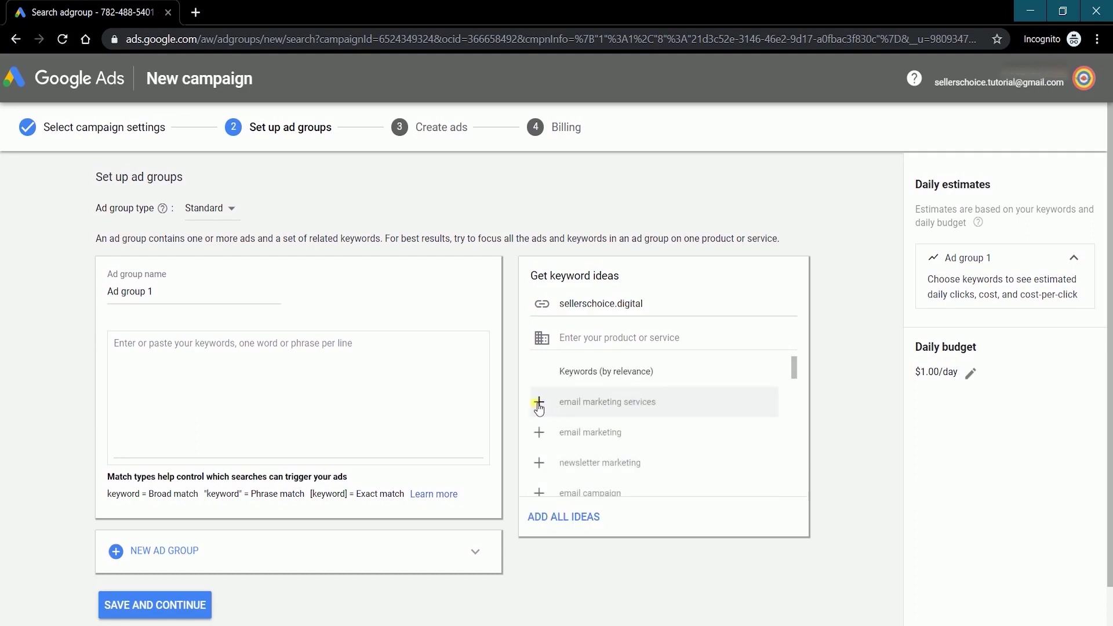
Add seven keywords, from email marketing services to mail marketing, and save the ad group
{"action": "left_click", "coordinate": [549, 406]}
{"action": "left_click", "coordinate": [539, 402]}
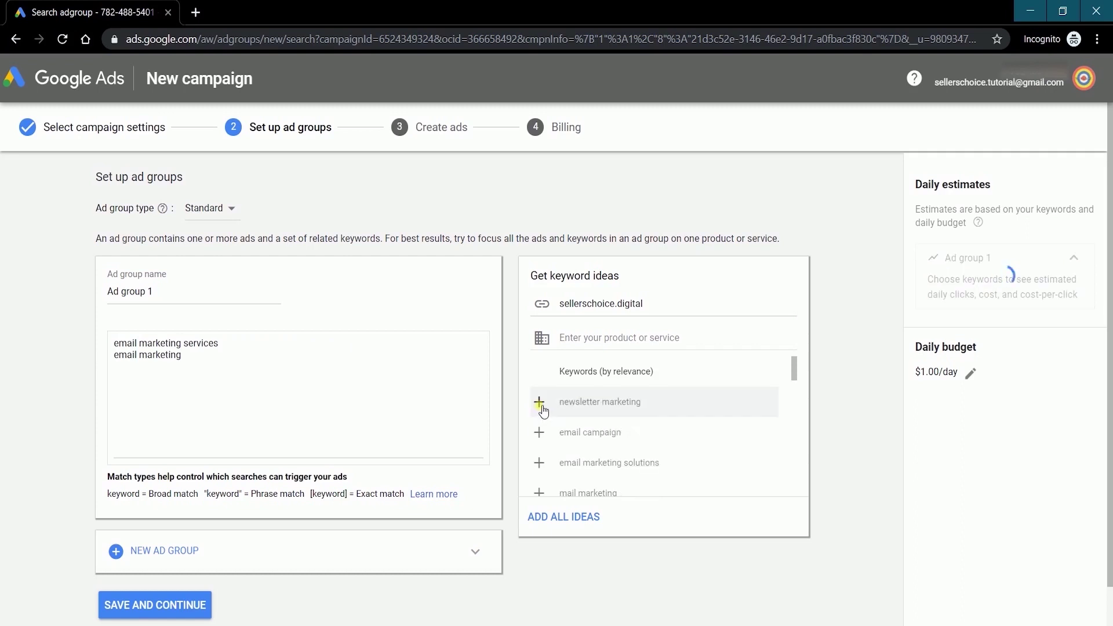
{"action": "left_click", "coordinate": [539, 404]}
{"action": "left_click", "coordinate": [539, 404]}
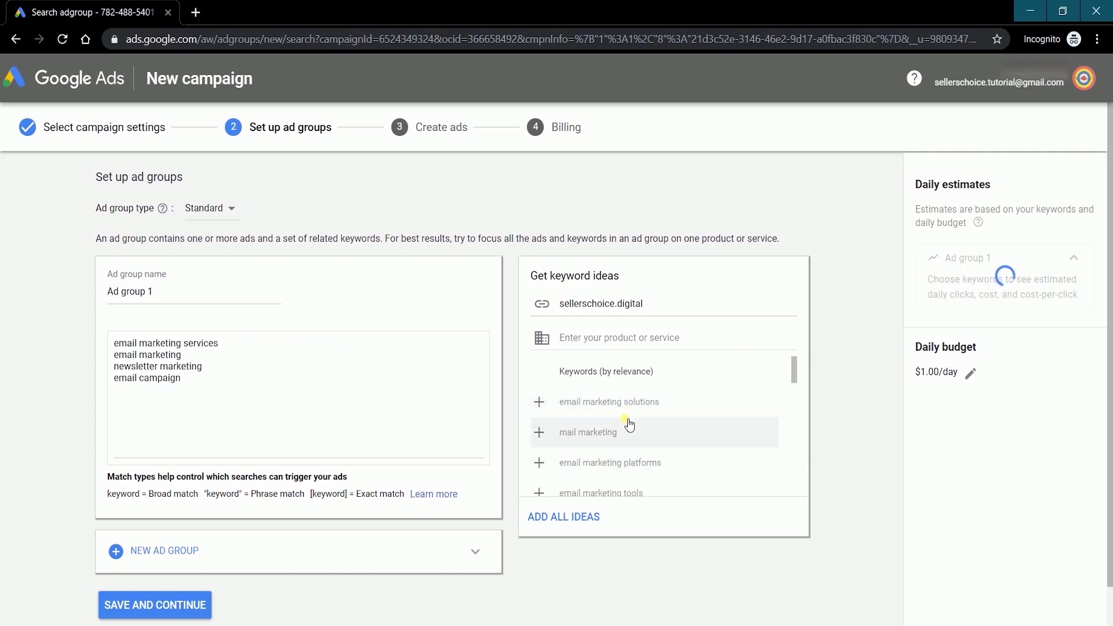
{"action": "left_click", "coordinate": [539, 402]}
{"action": "left_click", "coordinate": [539, 433]}
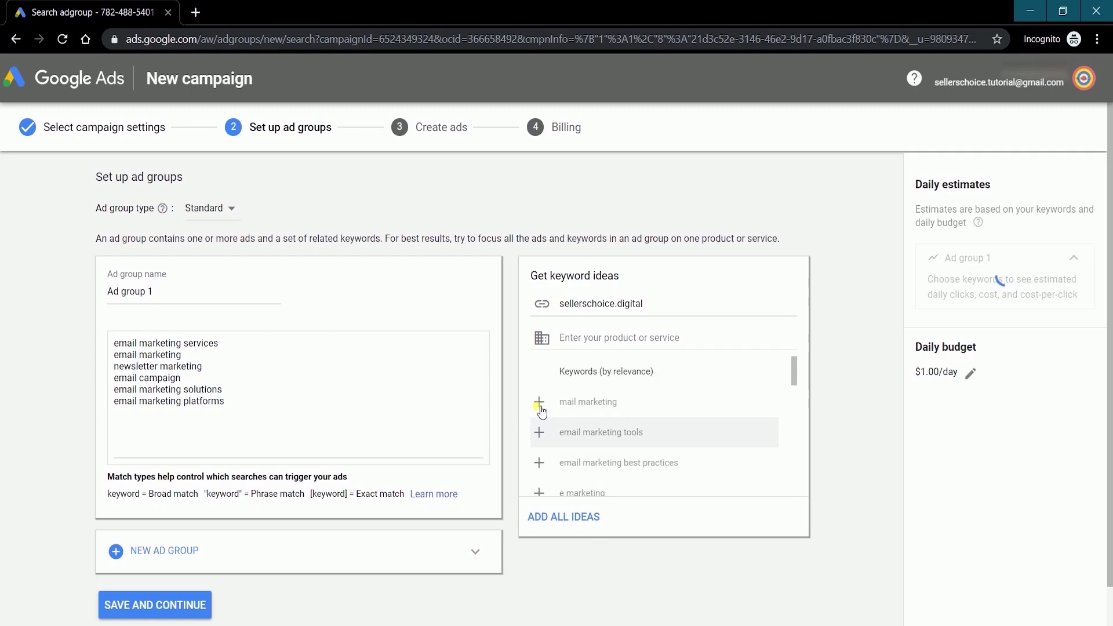
{"action": "left_click", "coordinate": [539, 403]}
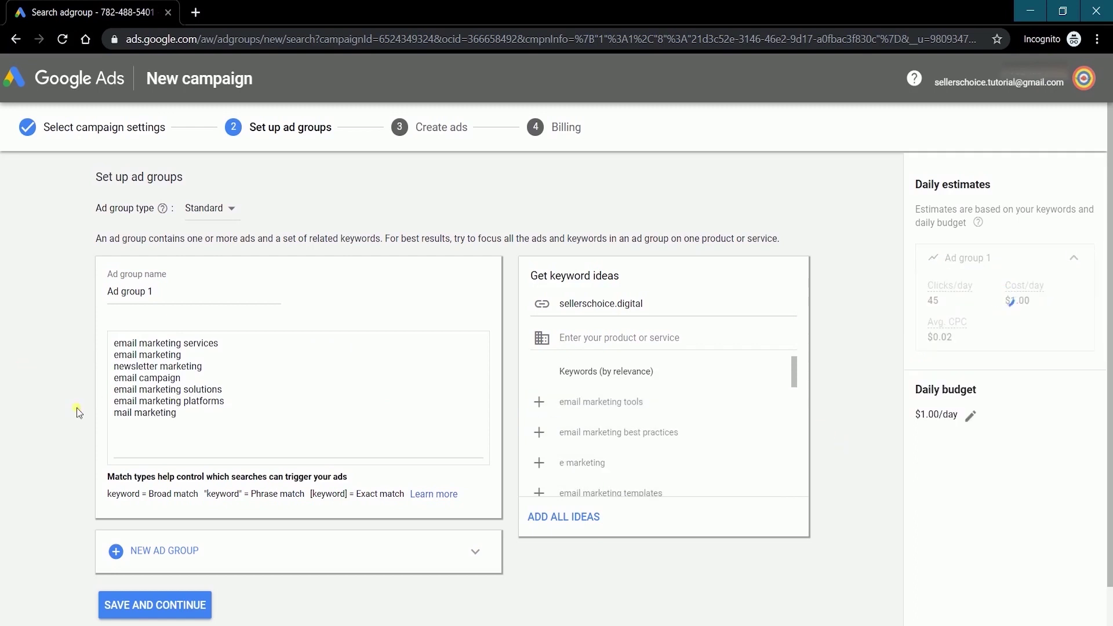
{"action": "scroll", "coordinate": [737, 583], "scroll_direction": "down", "scroll_amount": 1}
{"action": "left_click", "coordinate": [161, 564]}
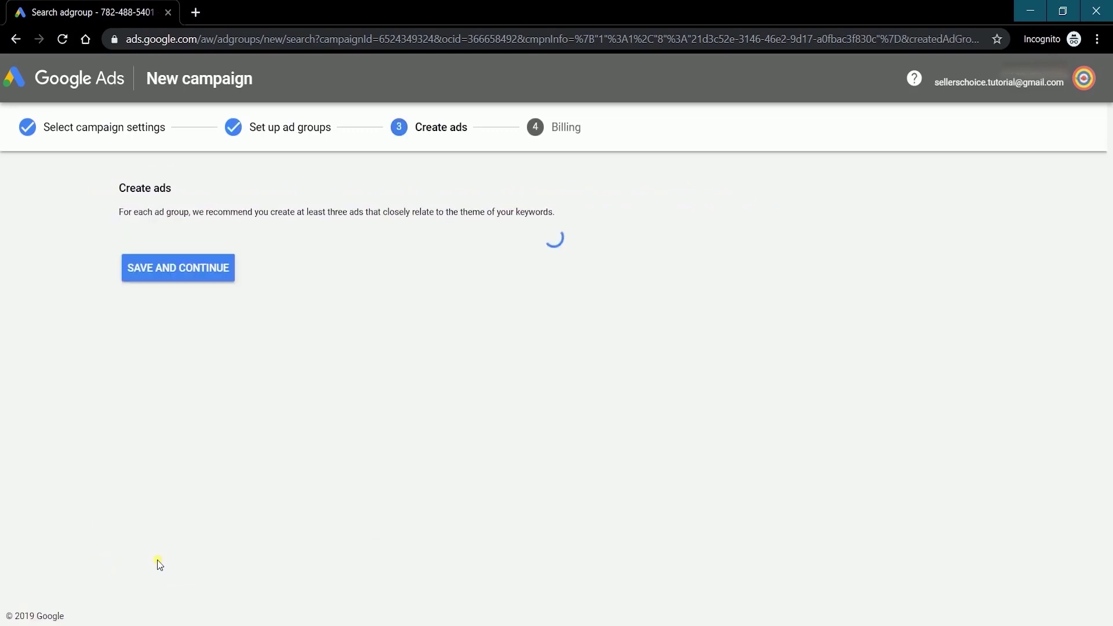
Set the ad's final URL to sellerschoice.digital
{"action": "scroll", "coordinate": [24, 469], "scroll_direction": "up", "scroll_amount": 4}
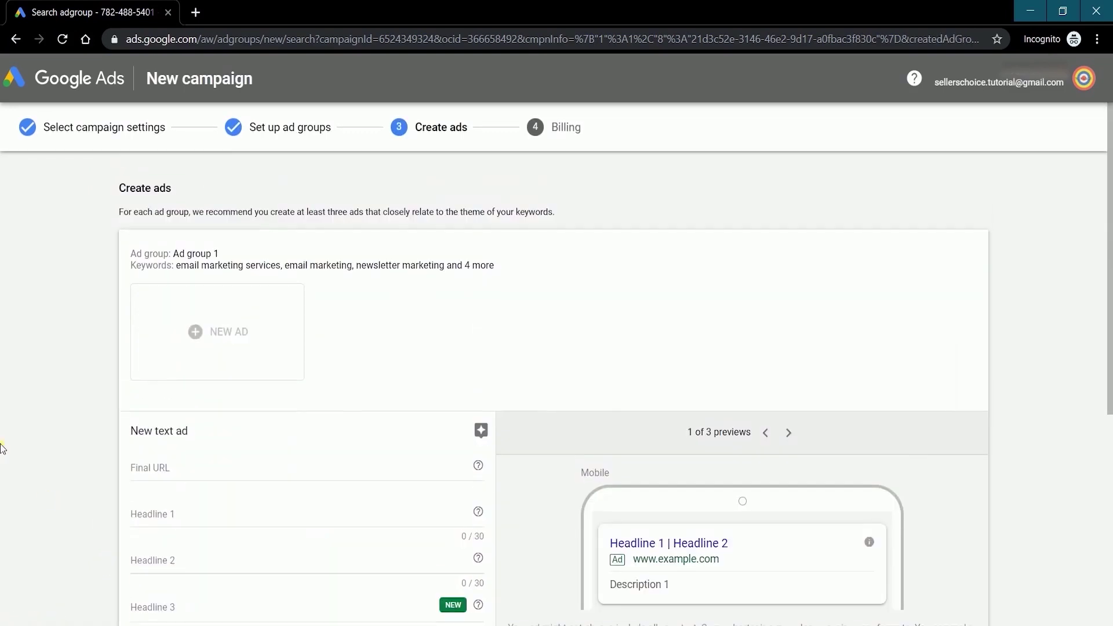
{"action": "scroll", "coordinate": [155, 421], "scroll_direction": "down", "scroll_amount": 2}
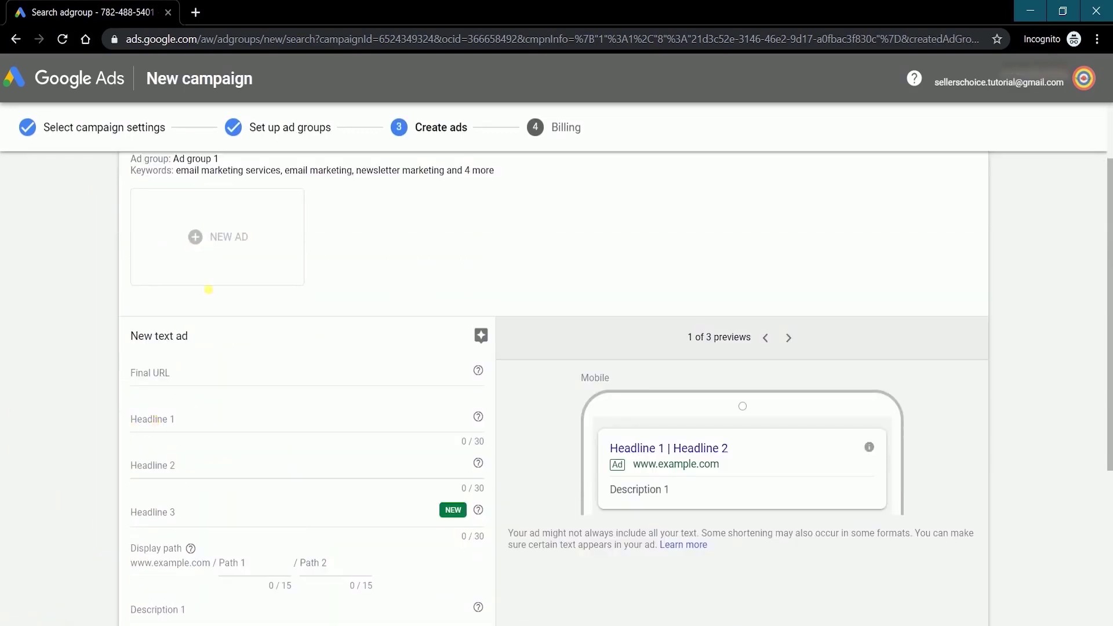
{"action": "left_click", "coordinate": [226, 375]}
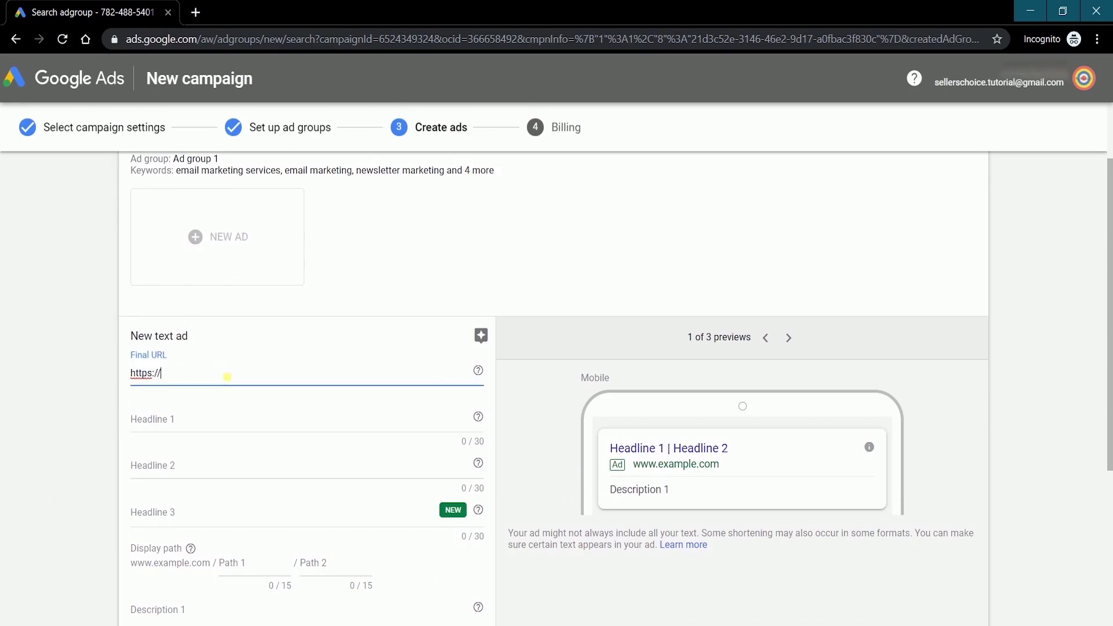
{"action": "type", "text": "sellerschoice.digital"}
{"action": "left_click", "coordinate": [171, 395]}
{"action": "scroll", "coordinate": [25, 417], "scroll_direction": "down", "scroll_amount": 3}
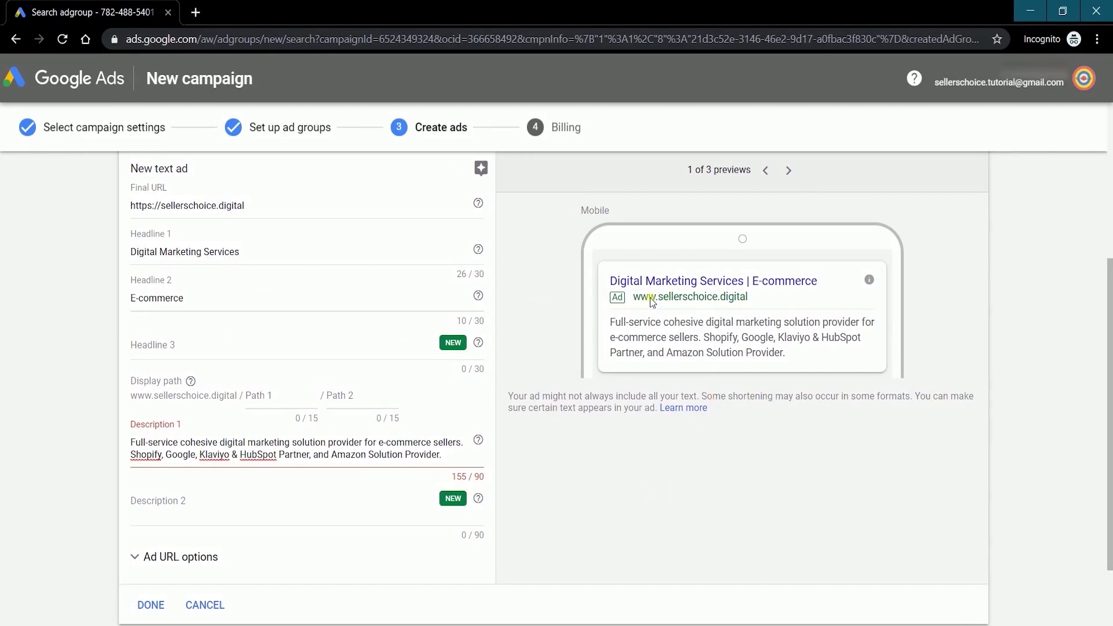
Compare the ad preview in desktop, display and mobile views
{"action": "left_click", "coordinate": [788, 170]}
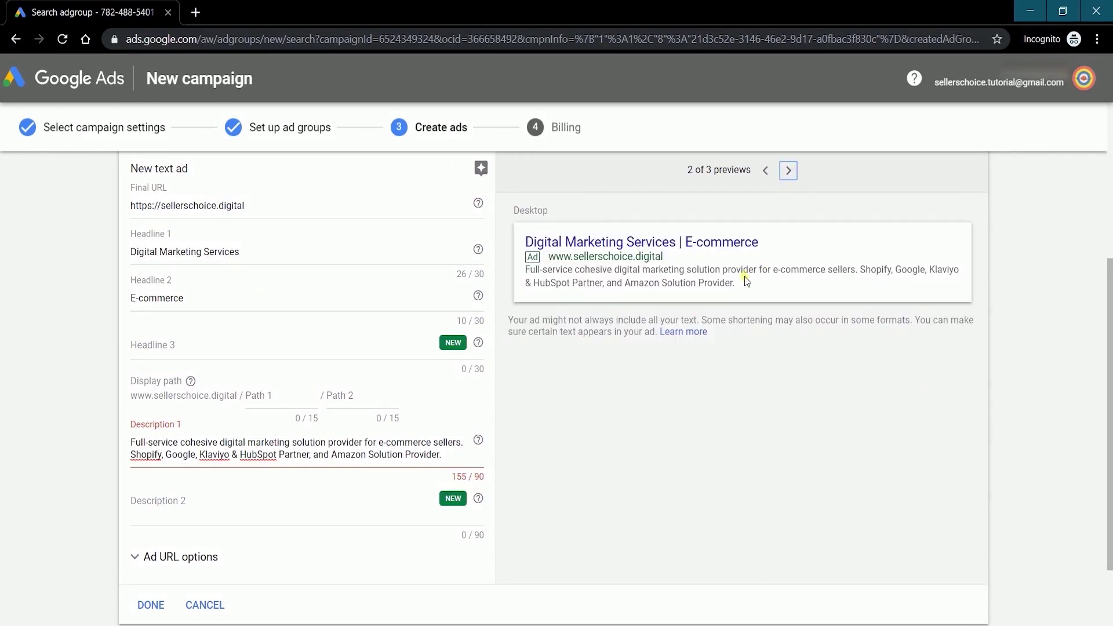
{"action": "left_click", "coordinate": [788, 171]}
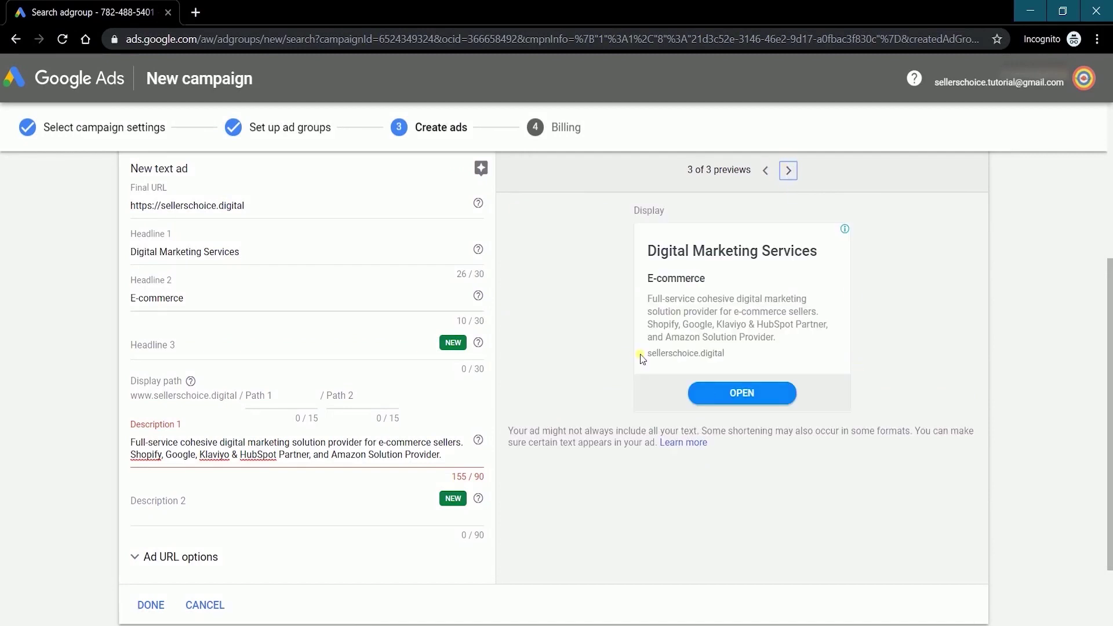
{"action": "left_click", "coordinate": [765, 171]}
{"action": "left_click", "coordinate": [765, 170]}
{"action": "scroll", "coordinate": [417, 503], "scroll_direction": "up", "scroll_amount": 1}
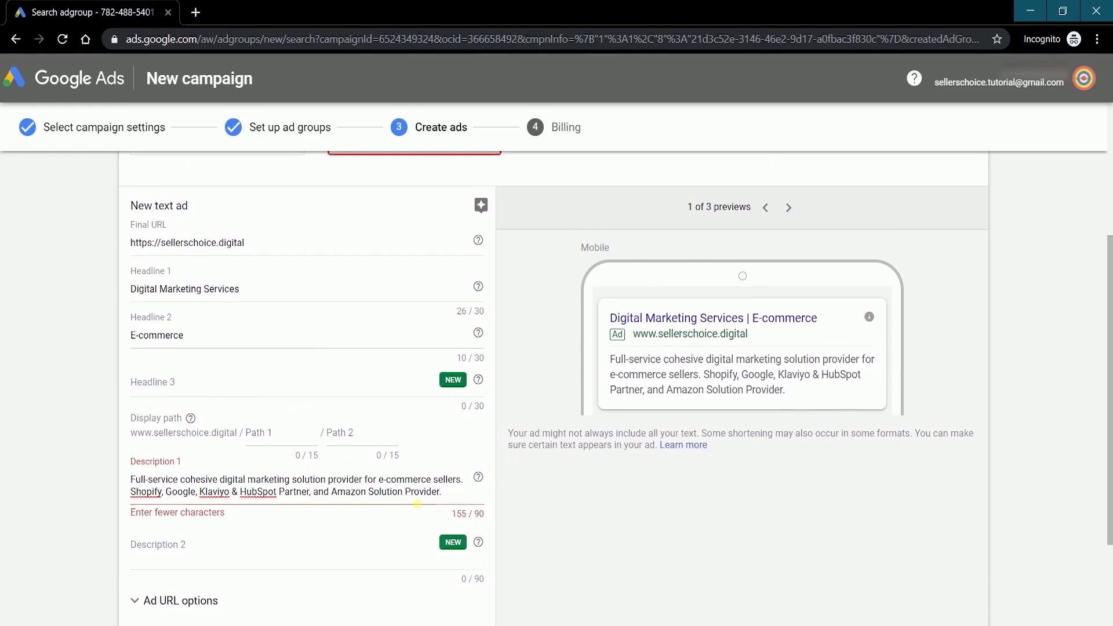
{"action": "scroll", "coordinate": [638, 537], "scroll_direction": "down", "scroll_amount": 2}
Move the overlong second line of Description 1 into Description 2 and finish the ad
{"action": "left_click_drag", "start_coordinate": [458, 401], "coordinate": [117, 411]}
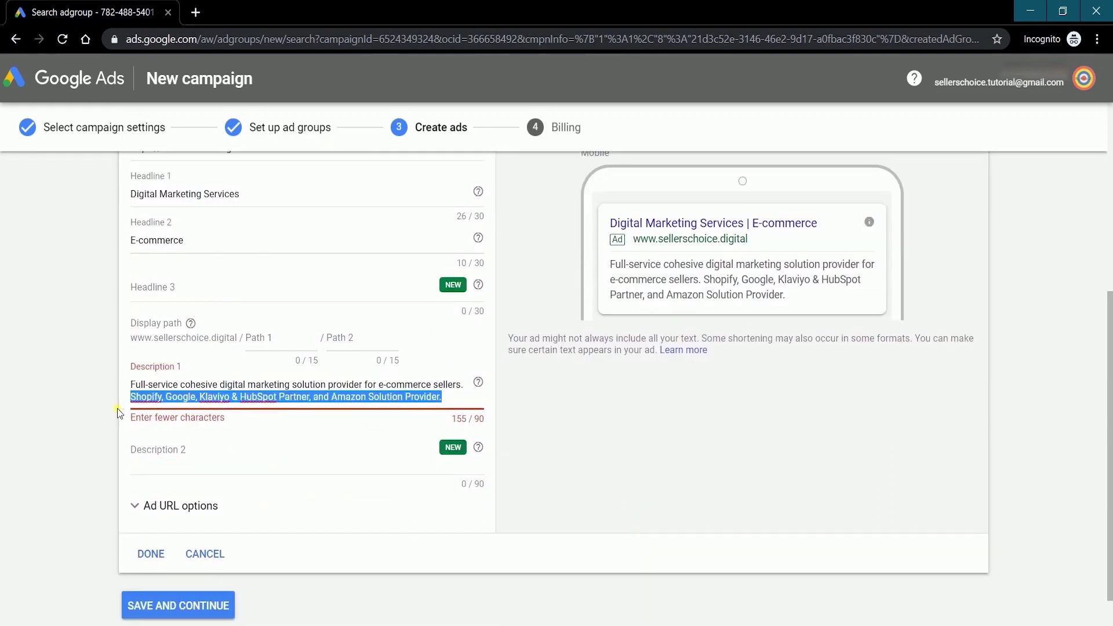
{"action": "key", "text": "ctrl+x"}
{"action": "left_click", "coordinate": [169, 463]}
{"action": "key", "text": "ctrl+v"}
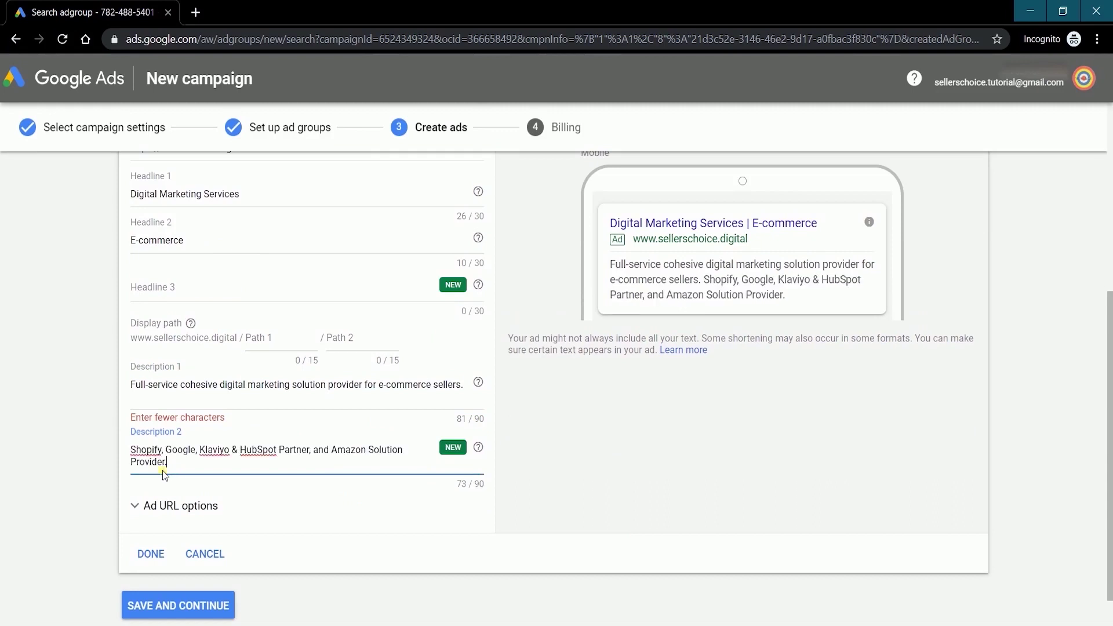
{"action": "key", "text": "Tab"}
{"action": "scroll", "coordinate": [487, 455], "scroll_direction": "down", "scroll_amount": 1}
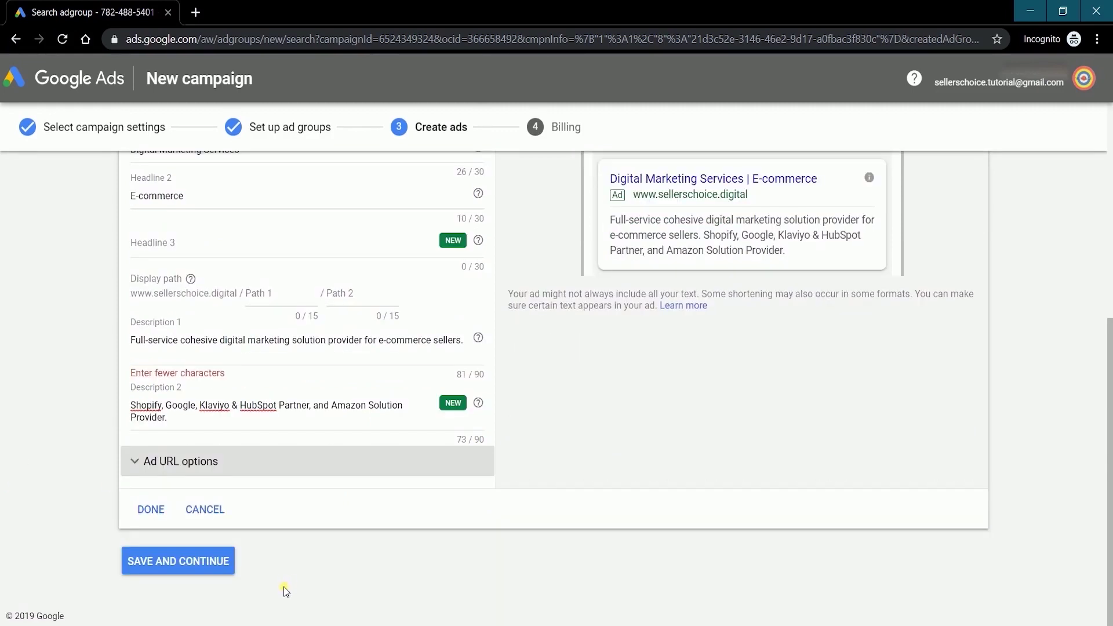
{"action": "left_click", "coordinate": [146, 514]}
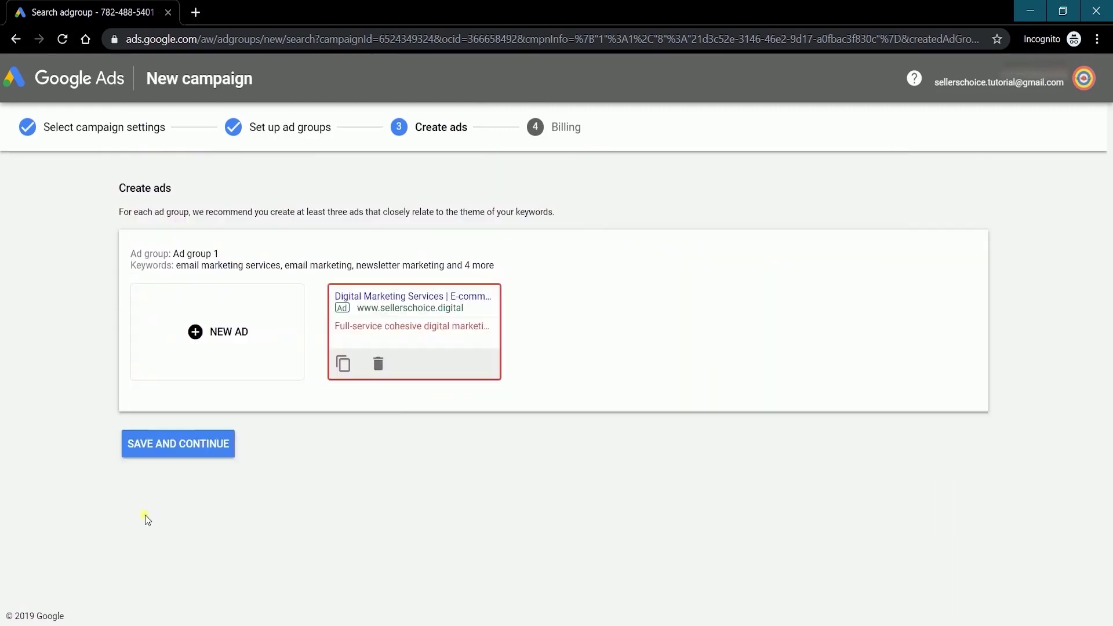
Continue to billing and submit the payment card details with the terms accepted
{"action": "left_click", "coordinate": [211, 443]}
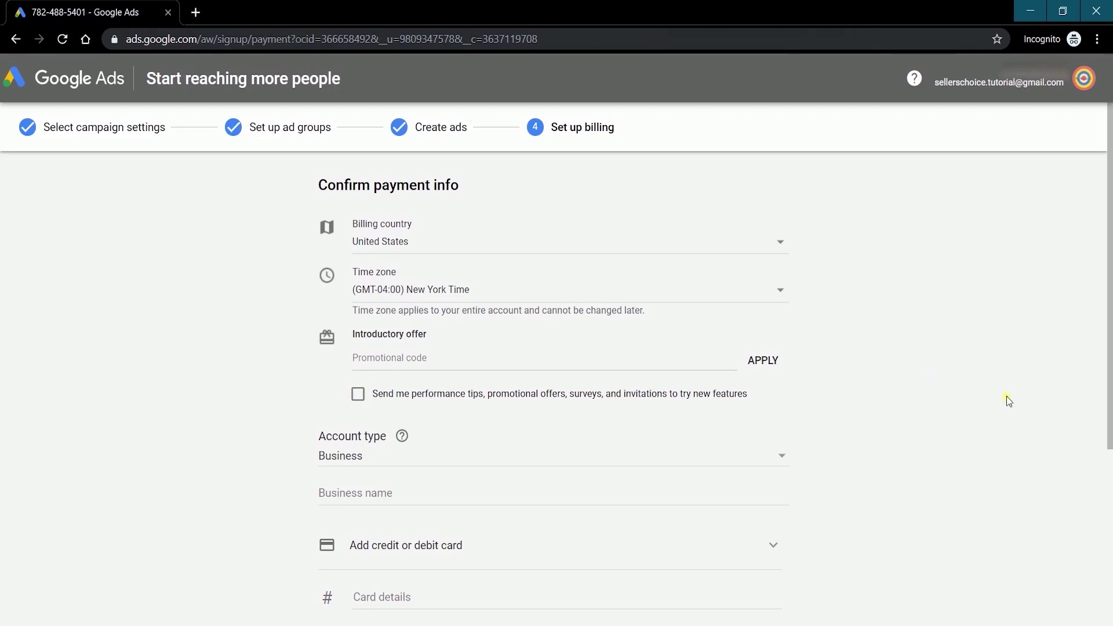
{"action": "scroll", "coordinate": [1007, 399], "scroll_direction": "down", "scroll_amount": 3}
{"action": "scroll", "coordinate": [1008, 399], "scroll_direction": "down", "scroll_amount": 2}
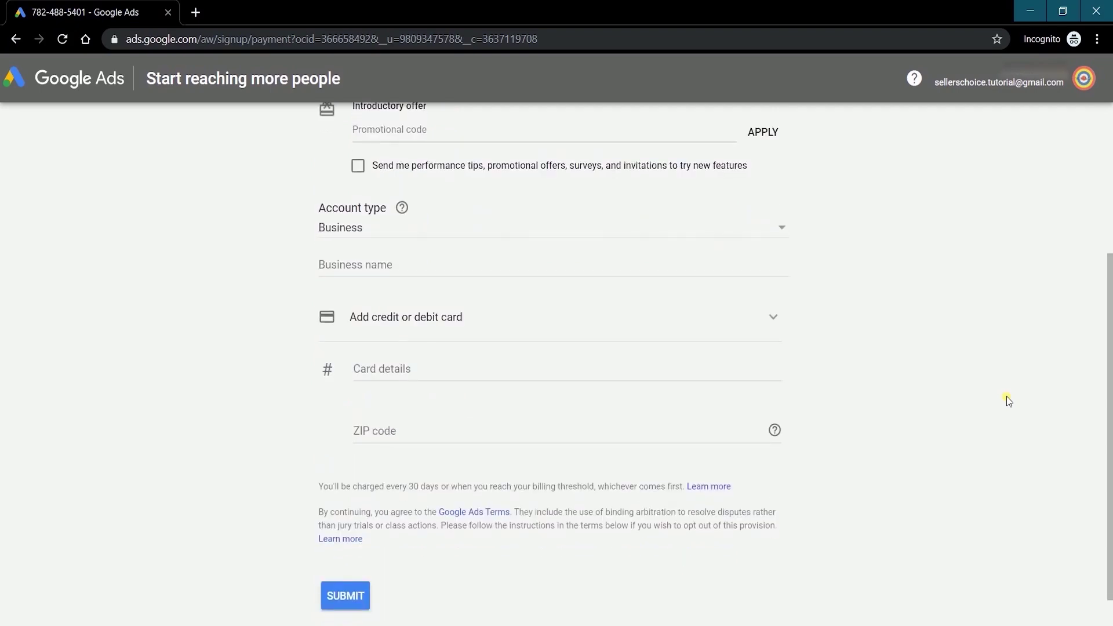
{"action": "scroll", "coordinate": [1008, 399], "scroll_direction": "up", "scroll_amount": 1}
{"action": "scroll", "coordinate": [1007, 400], "scroll_direction": "down", "scroll_amount": 1}
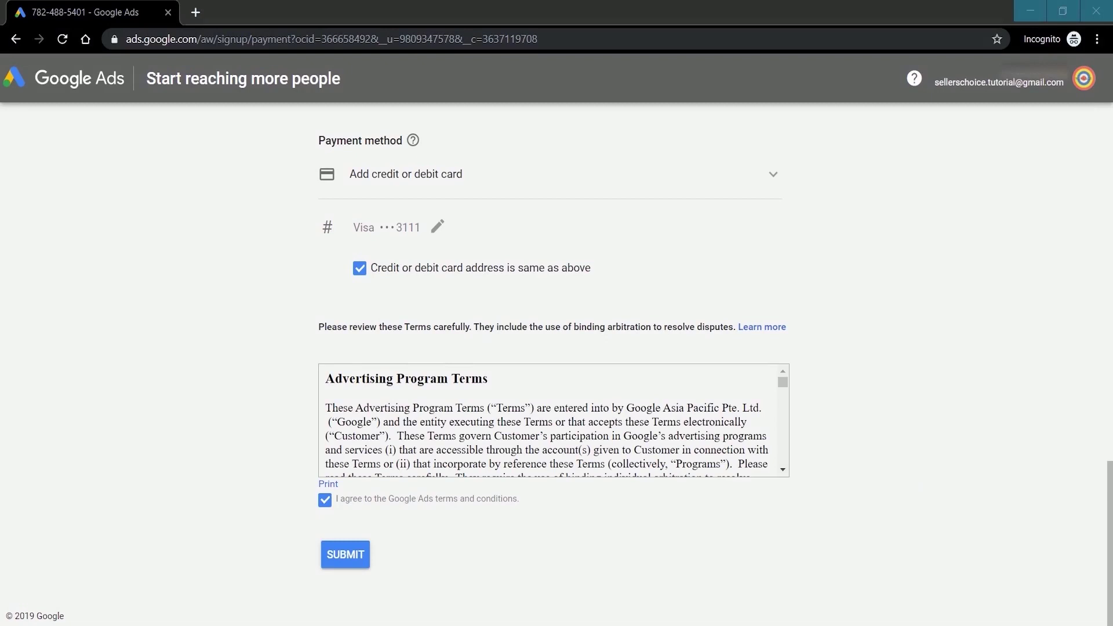
{"action": "left_click", "coordinate": [347, 556]}
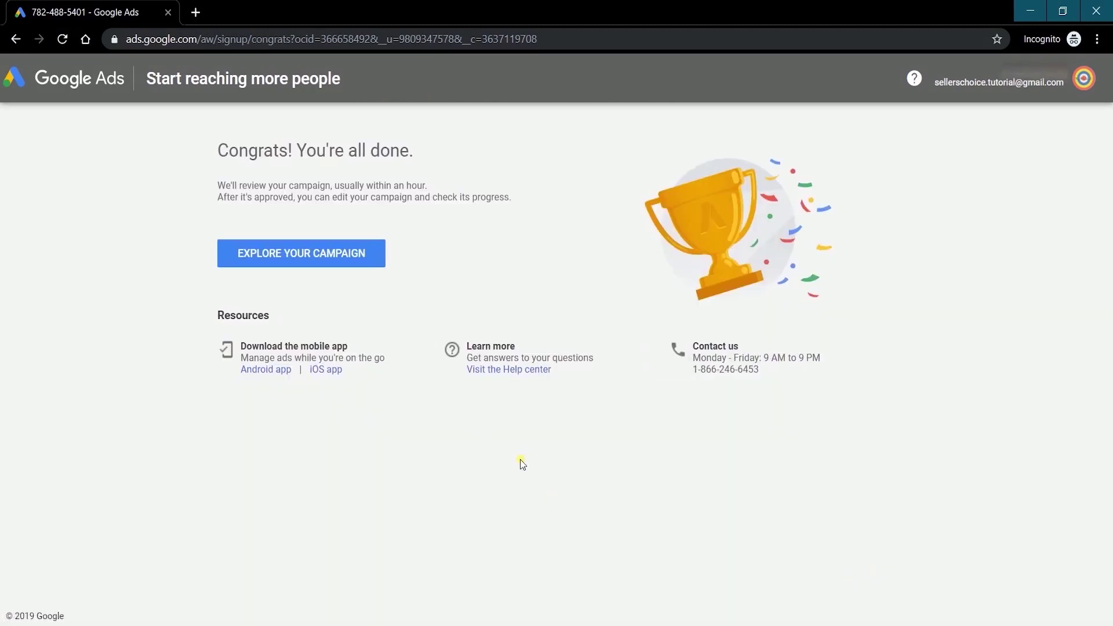
Open the new campaign's overview and dismiss the leaving-site popup
{"action": "left_click", "coordinate": [346, 258]}
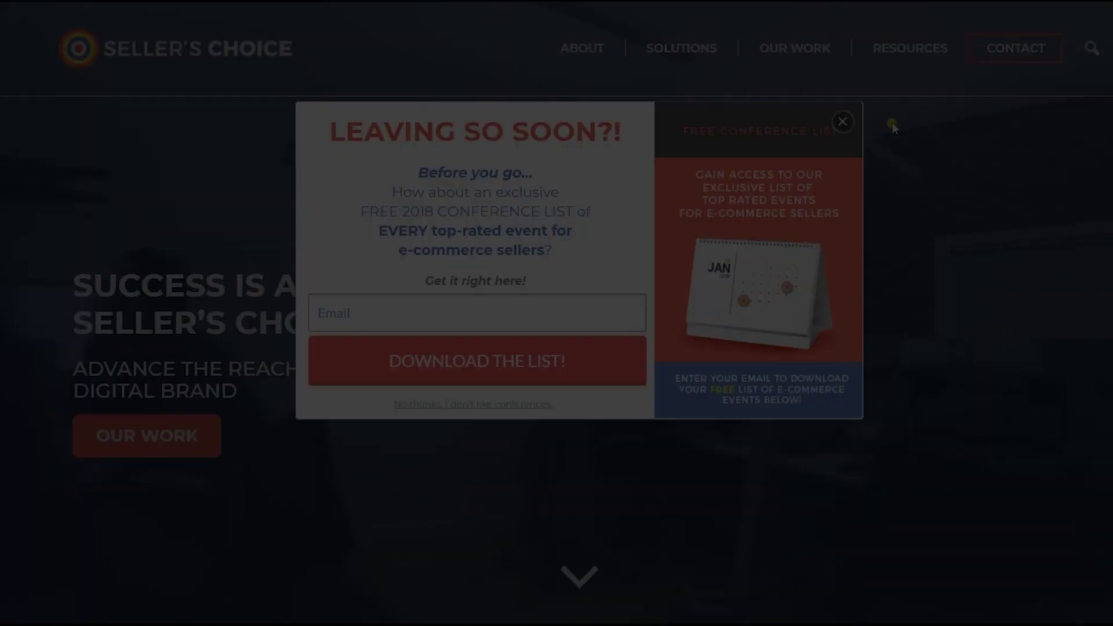
{"action": "left_click", "coordinate": [892, 122]}
Open the How To page from the Resources menu and skim it
{"action": "mouse_move", "coordinate": [910, 77]}
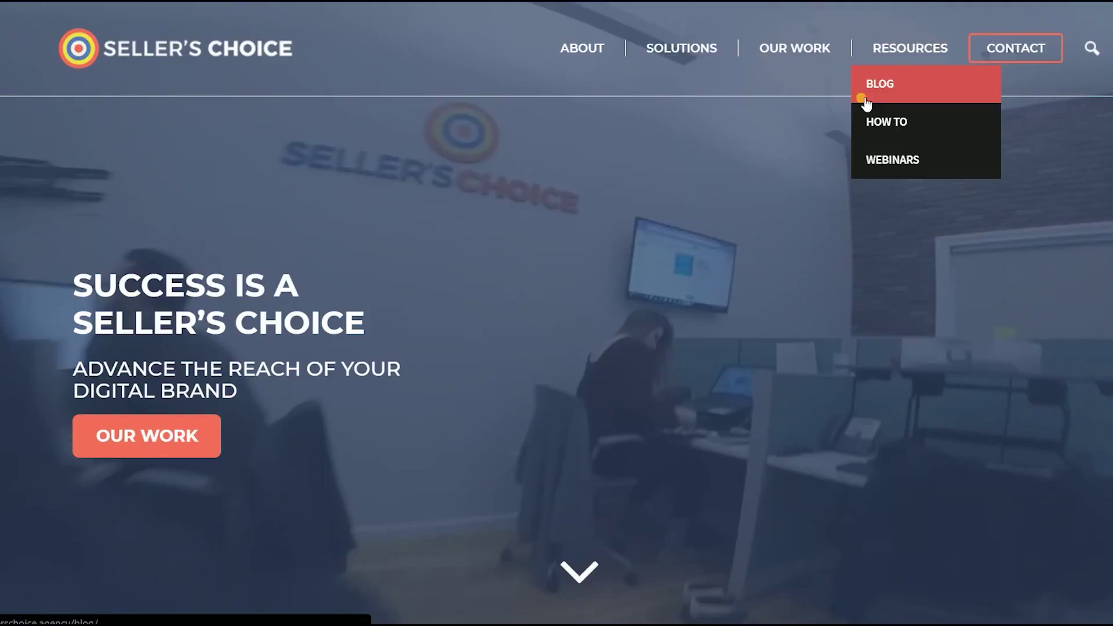
{"action": "left_click", "coordinate": [875, 122]}
{"action": "scroll", "coordinate": [855, 199], "scroll_direction": "down", "scroll_amount": 7}
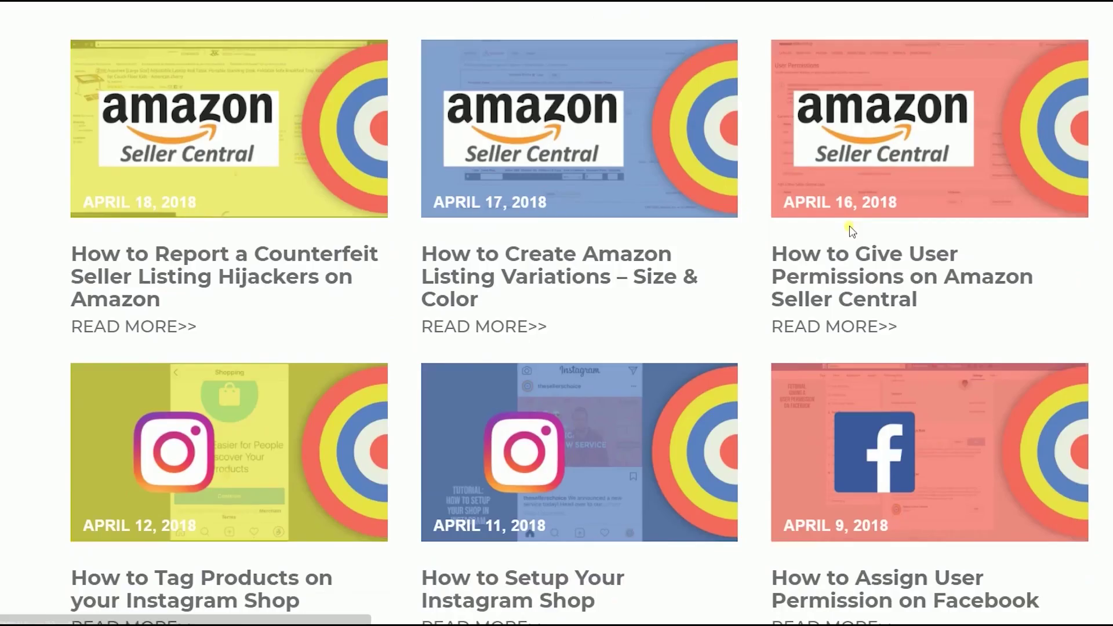
{"action": "scroll", "coordinate": [852, 230], "scroll_direction": "up", "scroll_amount": 7}
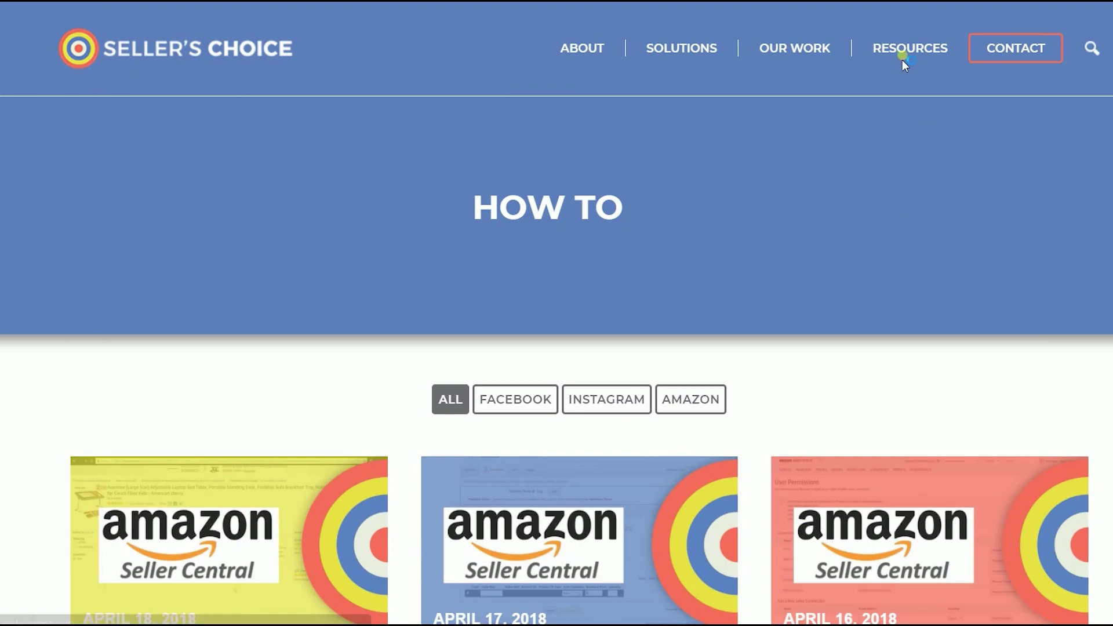
Go to the Resources Blog page and scroll its category-filtered post listing
{"action": "left_click", "coordinate": [914, 136]}
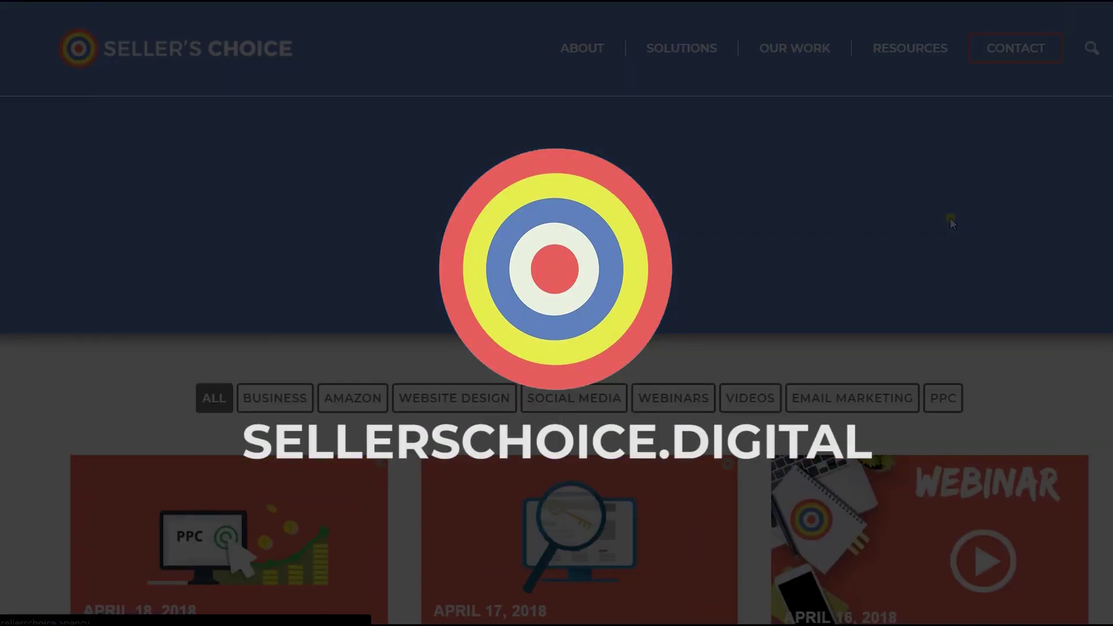
{"action": "scroll", "coordinate": [950, 217], "scroll_direction": "down", "scroll_amount": 9}
{"action": "scroll", "coordinate": [951, 219], "scroll_direction": "down", "scroll_amount": 6}
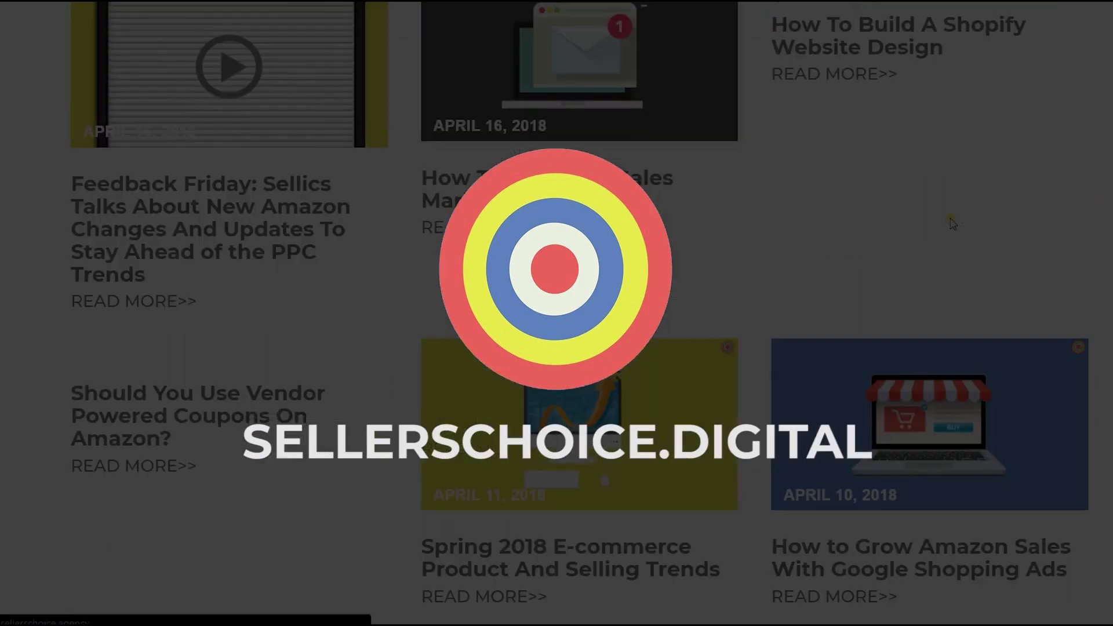
{"action": "scroll", "coordinate": [951, 222], "scroll_direction": "up", "scroll_amount": 15}
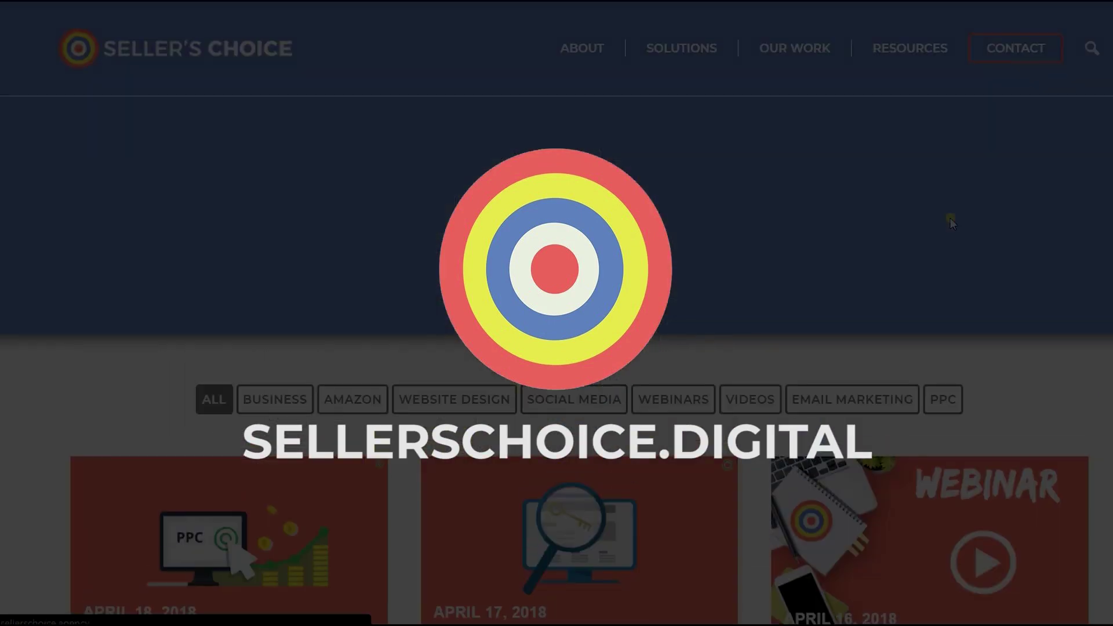